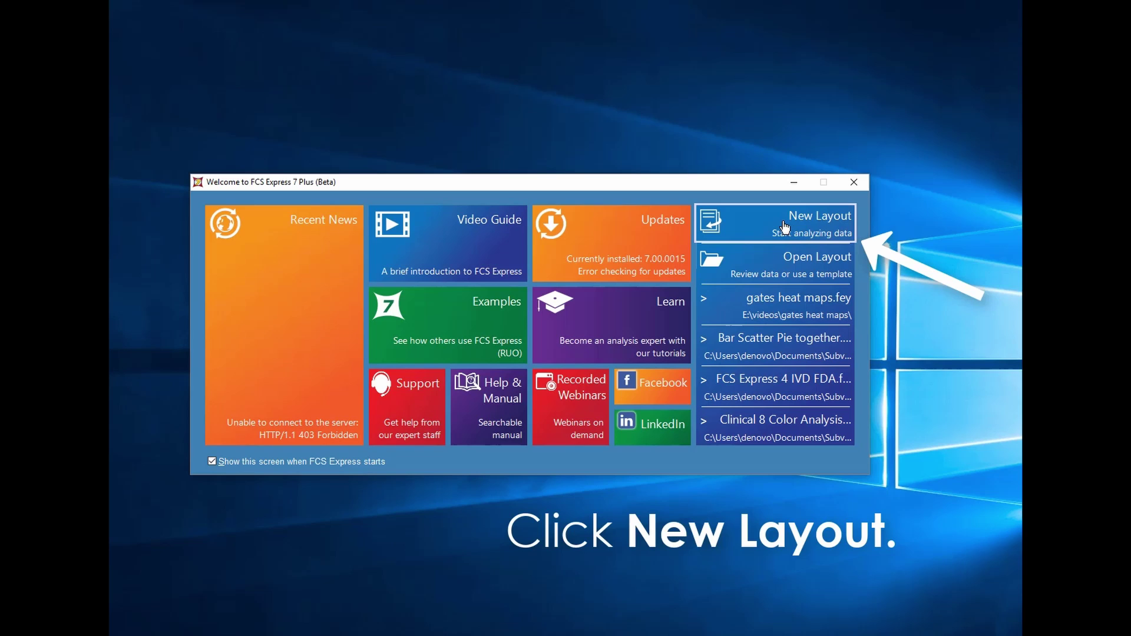
# Start a new blank layout and add Sample 1.fcs through Sample 4.fcs to its Data List
pyautogui.click(785, 227)
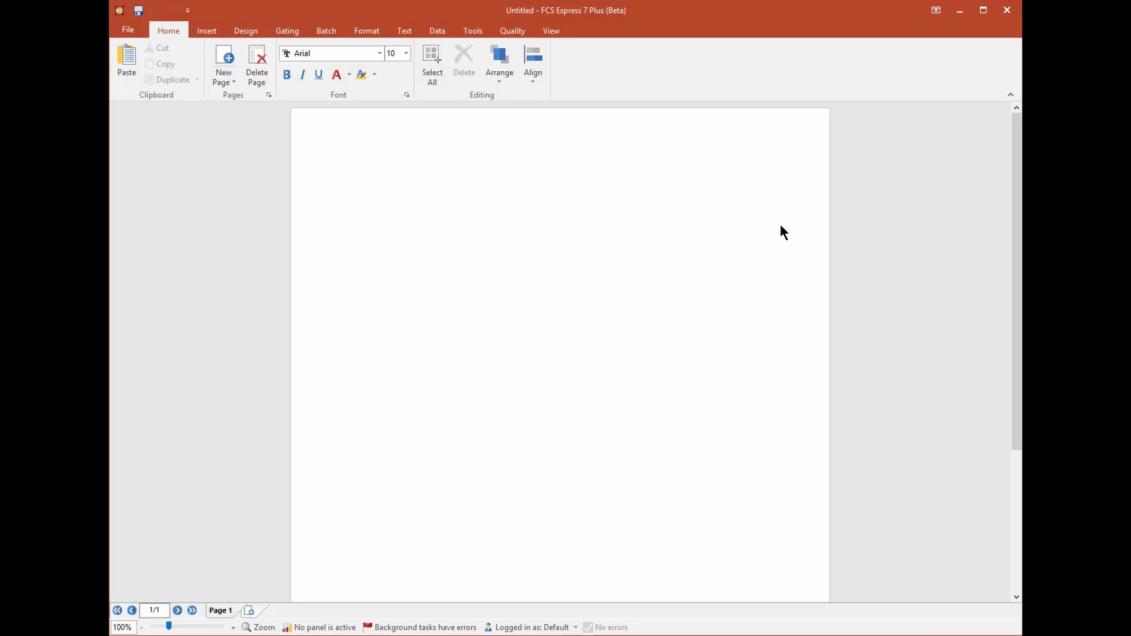
pyautogui.click(430, 31)
pyautogui.click(449, 54)
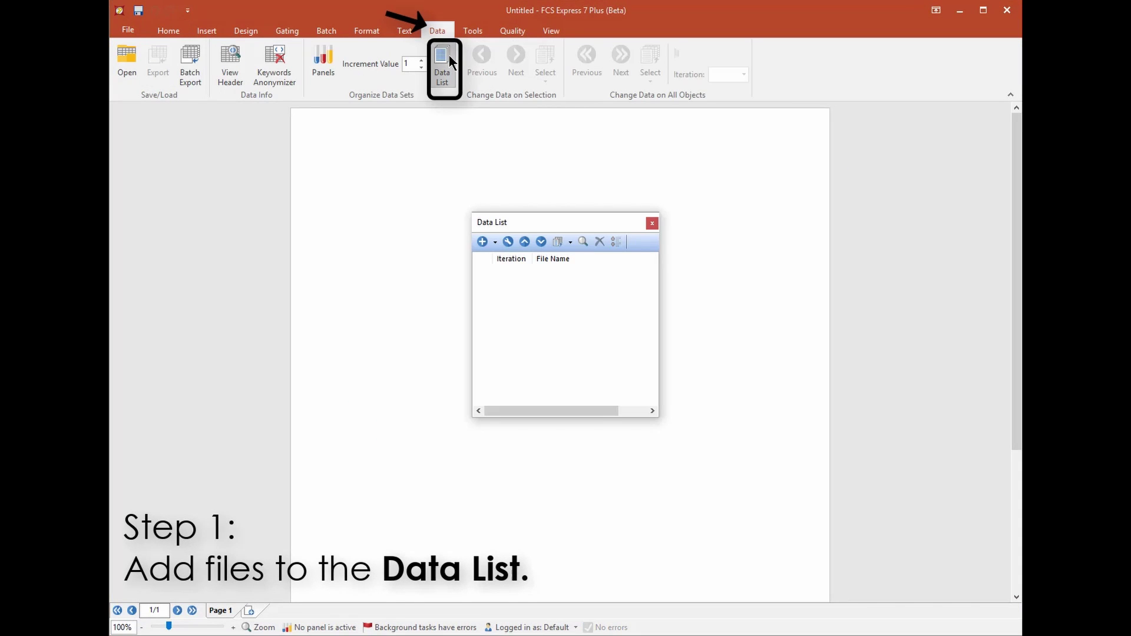
pyautogui.hotkey('alt', 'Tab')
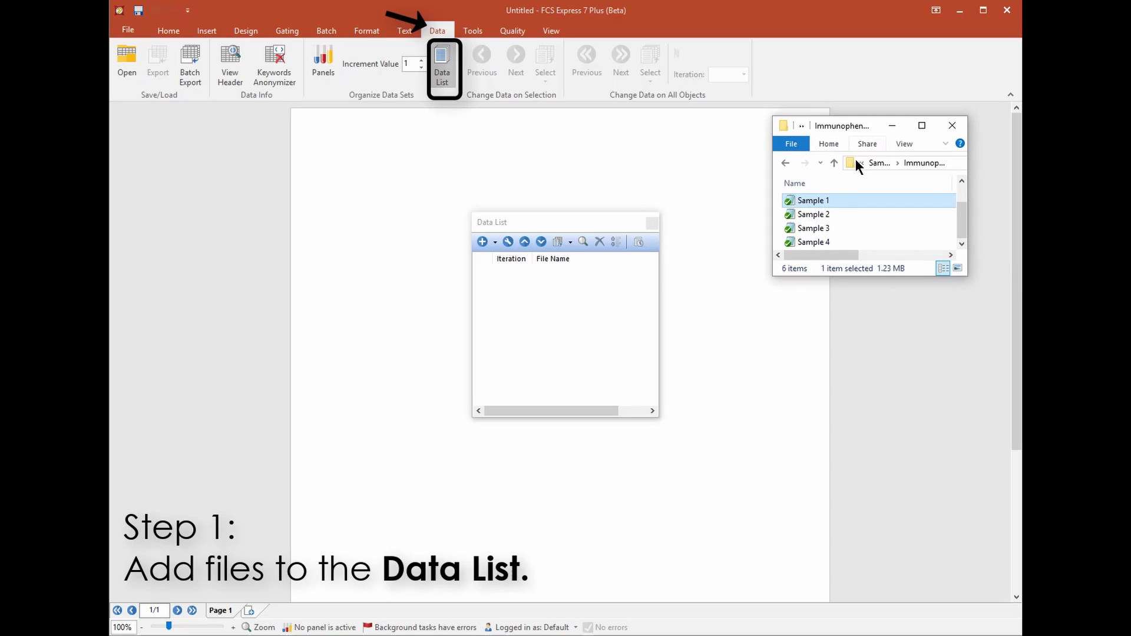
pyautogui.keyDown('shift'); pyautogui.click(813, 242); pyautogui.keyUp('shift')
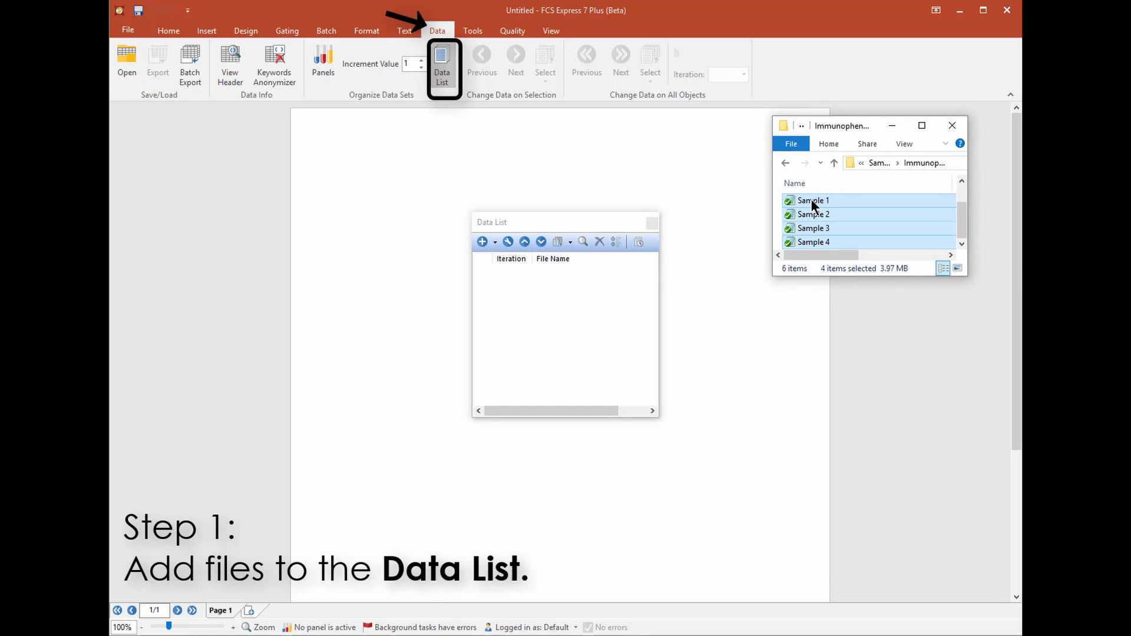
pyautogui.moveTo(813, 201); pyautogui.dragTo(560, 318)
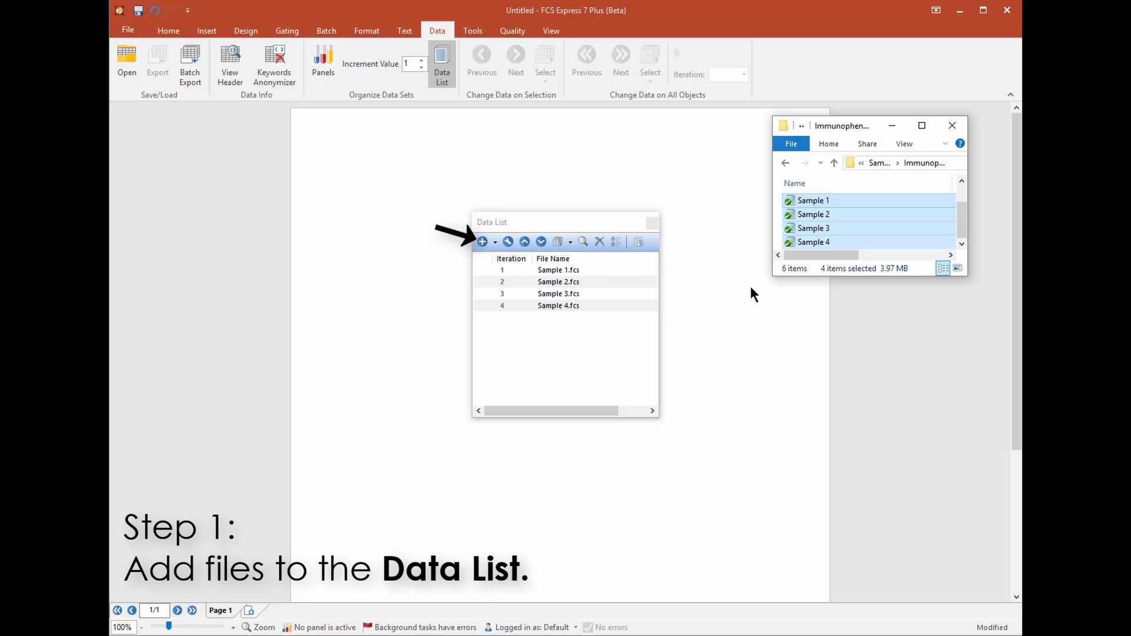
pyautogui.click(751, 285)
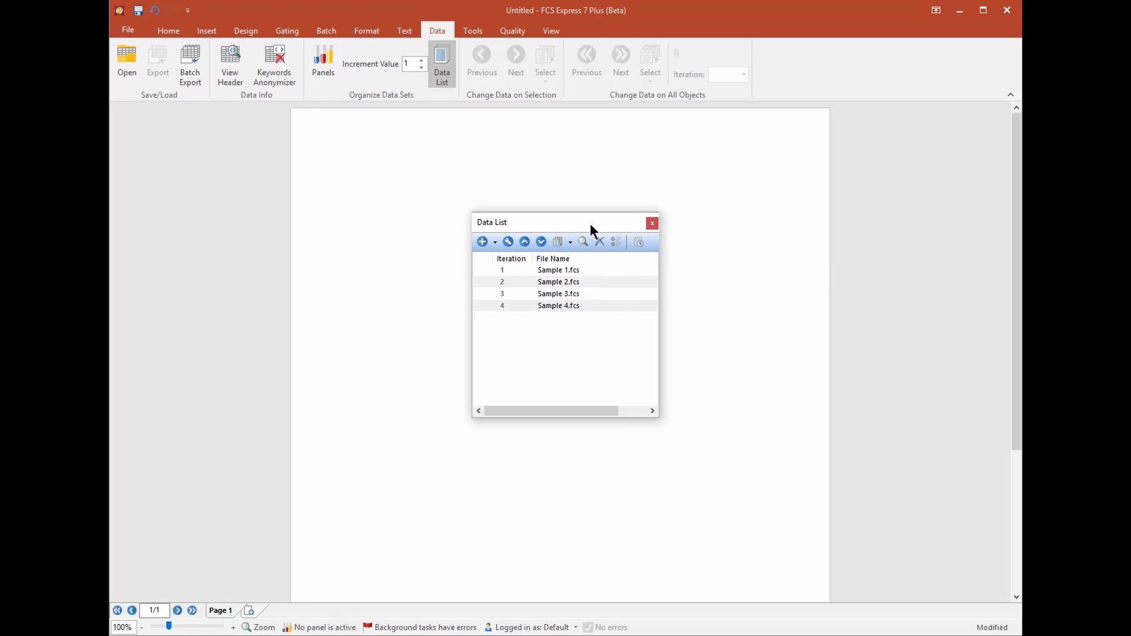
# Drop Sample 1.fcs onto the page as a density plot with FSC-A on X and SSC-A on Y
pyautogui.moveTo(591, 227); pyautogui.dragTo(256, 237)
pyautogui.moveTo(218, 281); pyautogui.dragTo(356, 182)
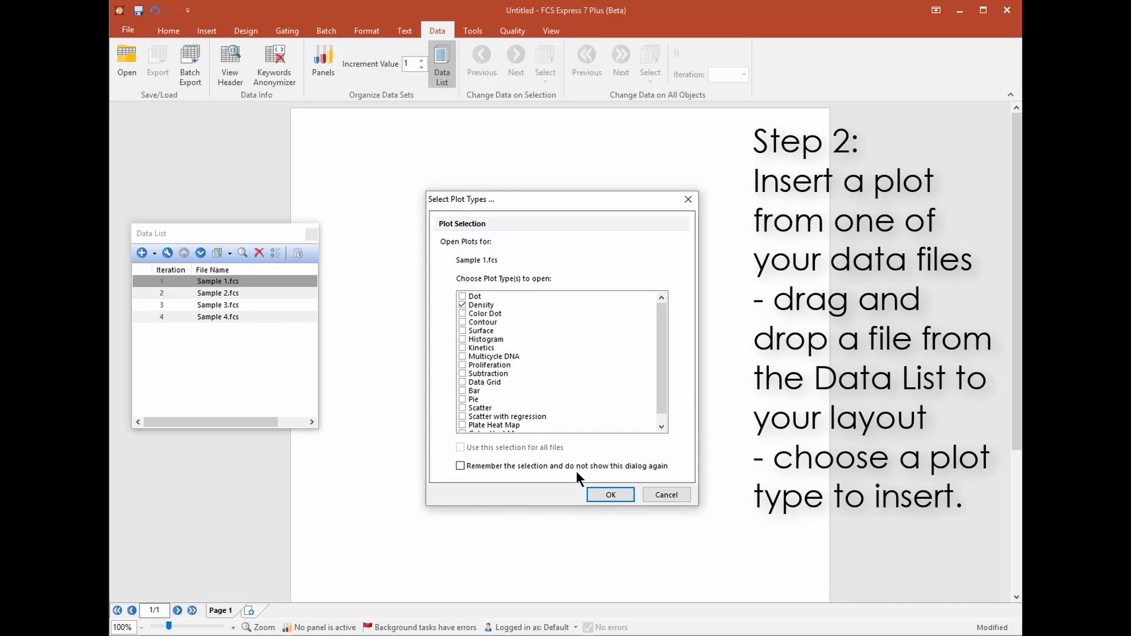
pyautogui.click(599, 495)
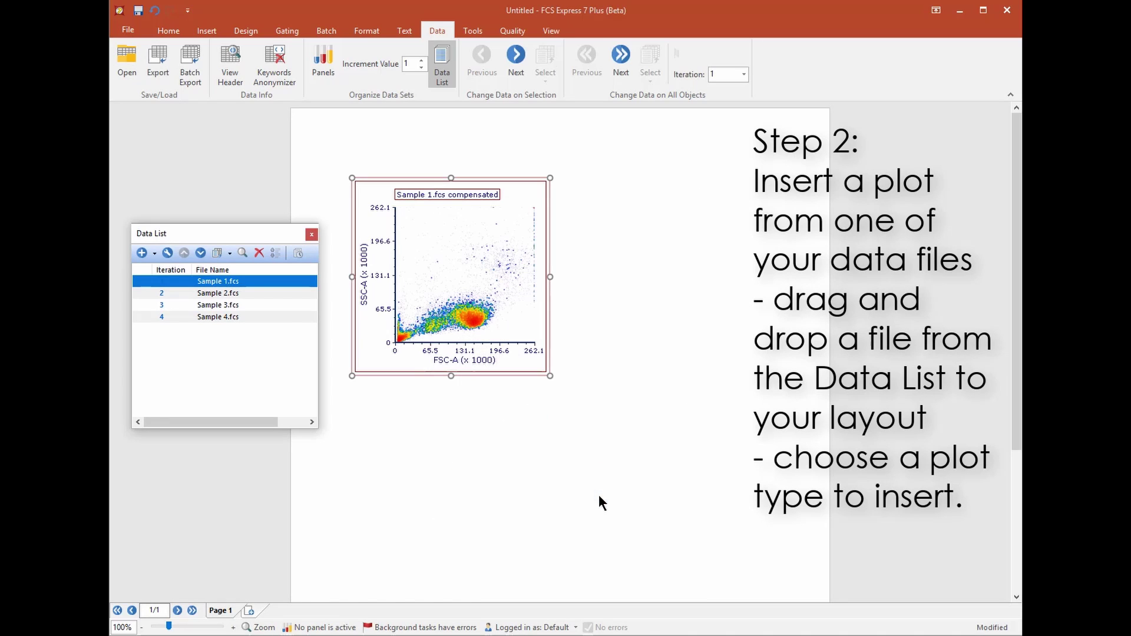
pyautogui.click(472, 360)
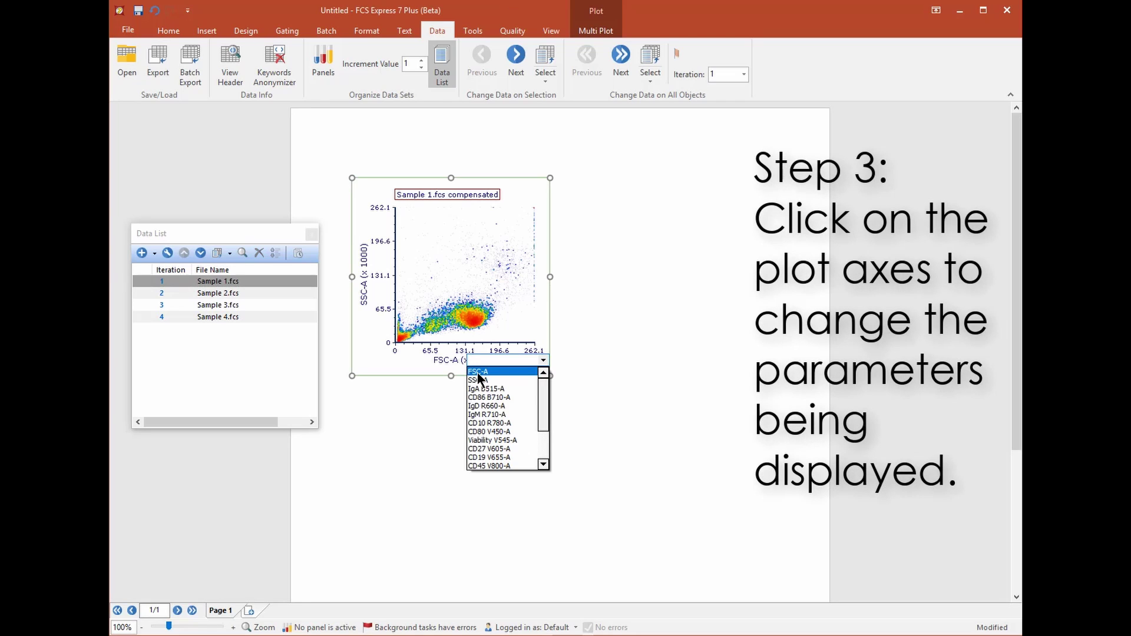
pyautogui.click(477, 372)
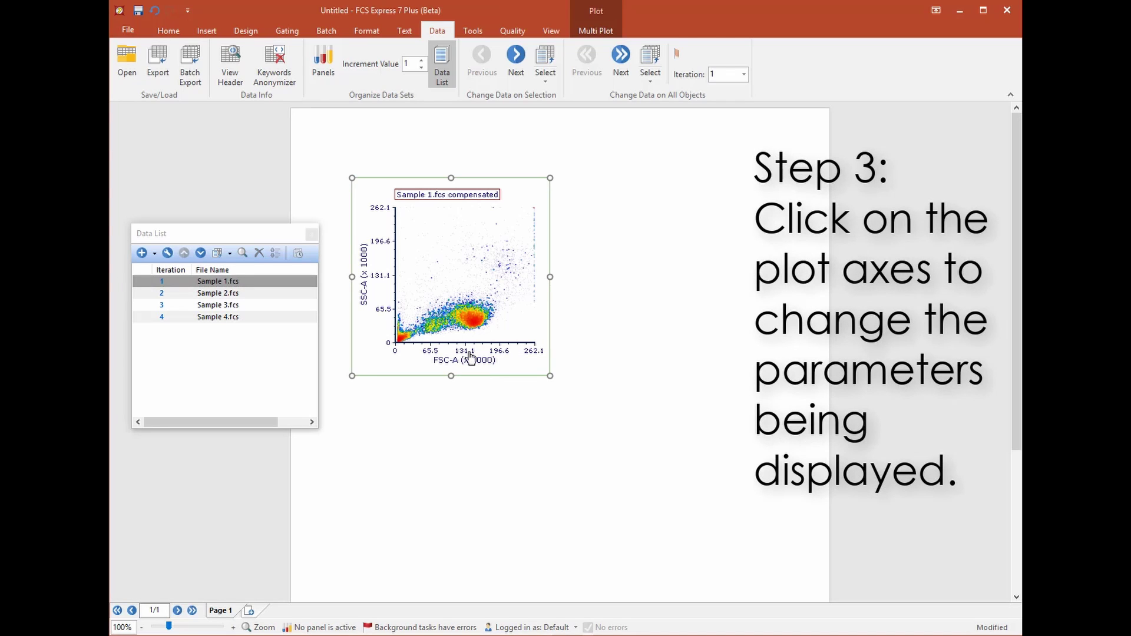
pyautogui.click(362, 283)
pyautogui.click(371, 301)
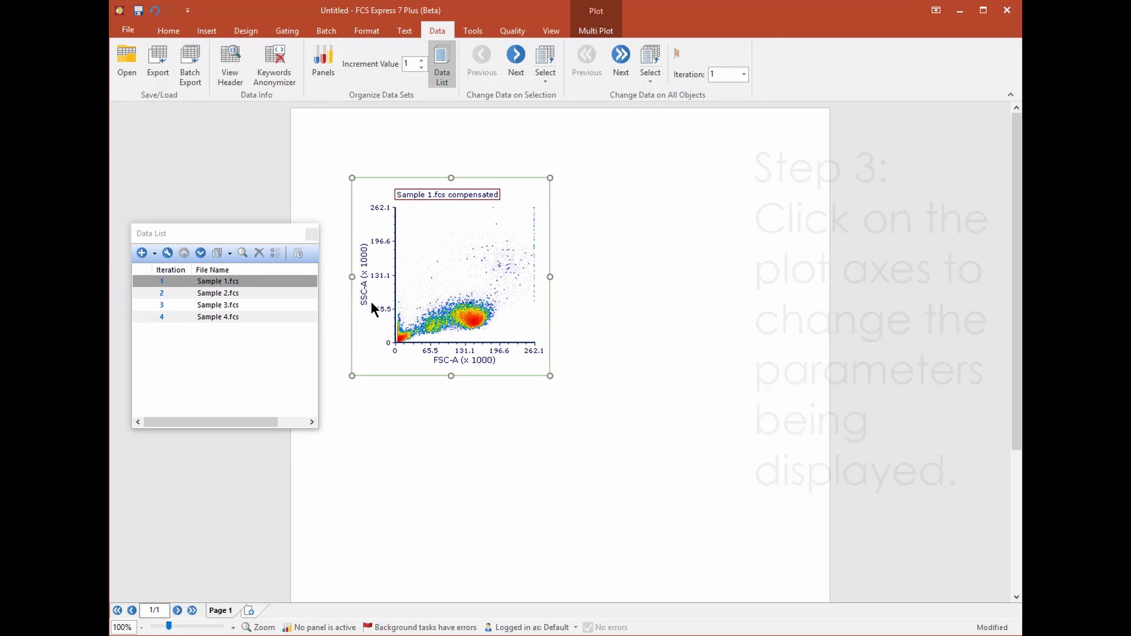
# Draw a polygon gate around the main cell cluster and name it 'scatter' (73.34%)
pyautogui.click(287, 32)
pyautogui.click(275, 59)
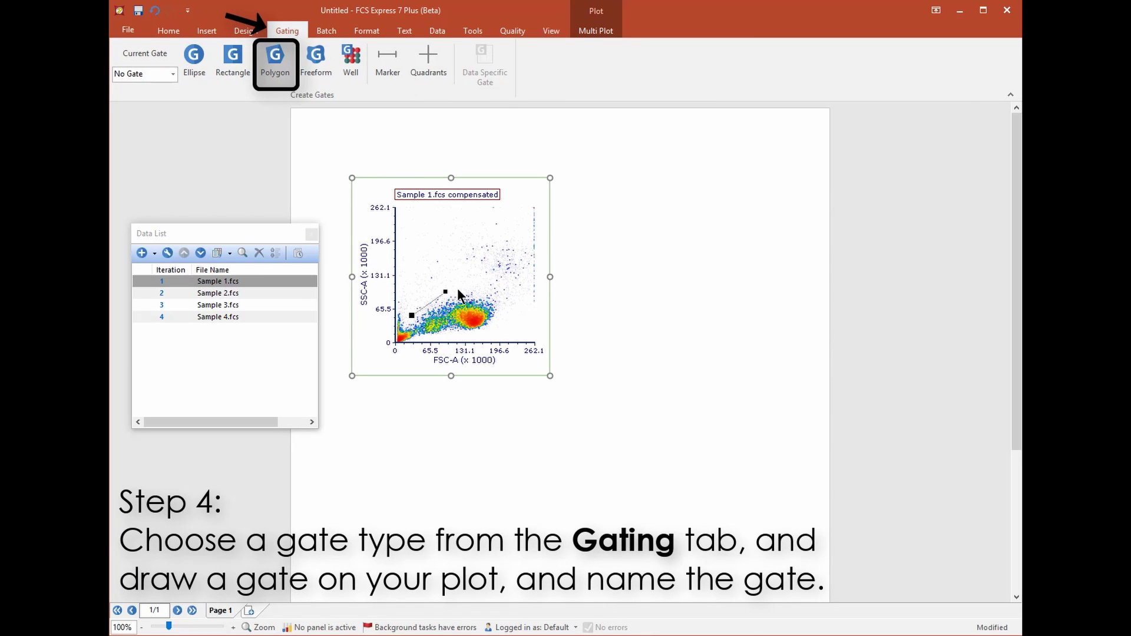
pyautogui.click(502, 298)
pyautogui.click(503, 318)
pyautogui.click(476, 337)
pyautogui.click(442, 335)
pyautogui.click(420, 337)
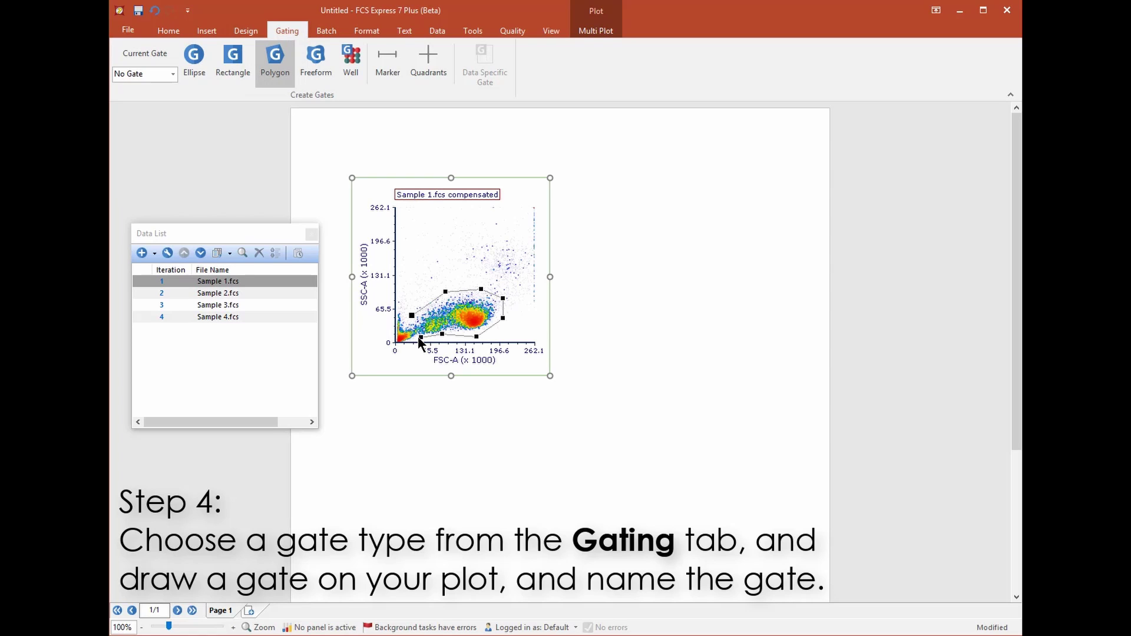
pyautogui.click(412, 325)
pyautogui.click(412, 315)
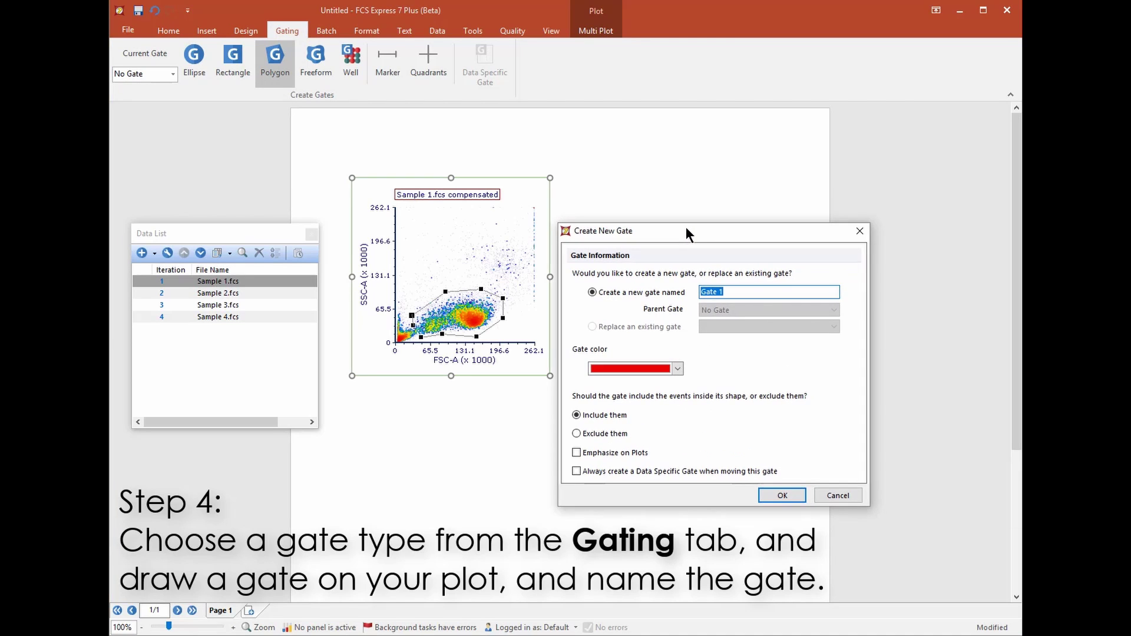
pyautogui.write('scatter')
pyautogui.click(782, 495)
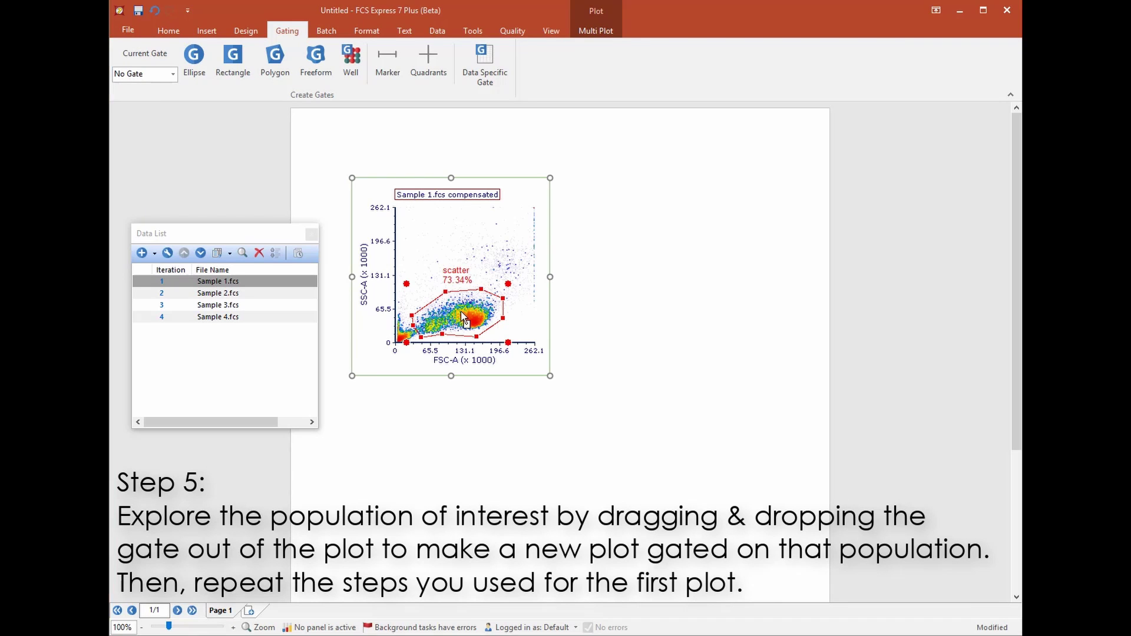
# Create a scatter-gated plot with CD45 V800-A on X and CD19 V655-A on Y
pyautogui.moveTo(489, 331); pyautogui.dragTo(604, 178)
pyautogui.click(683, 358)
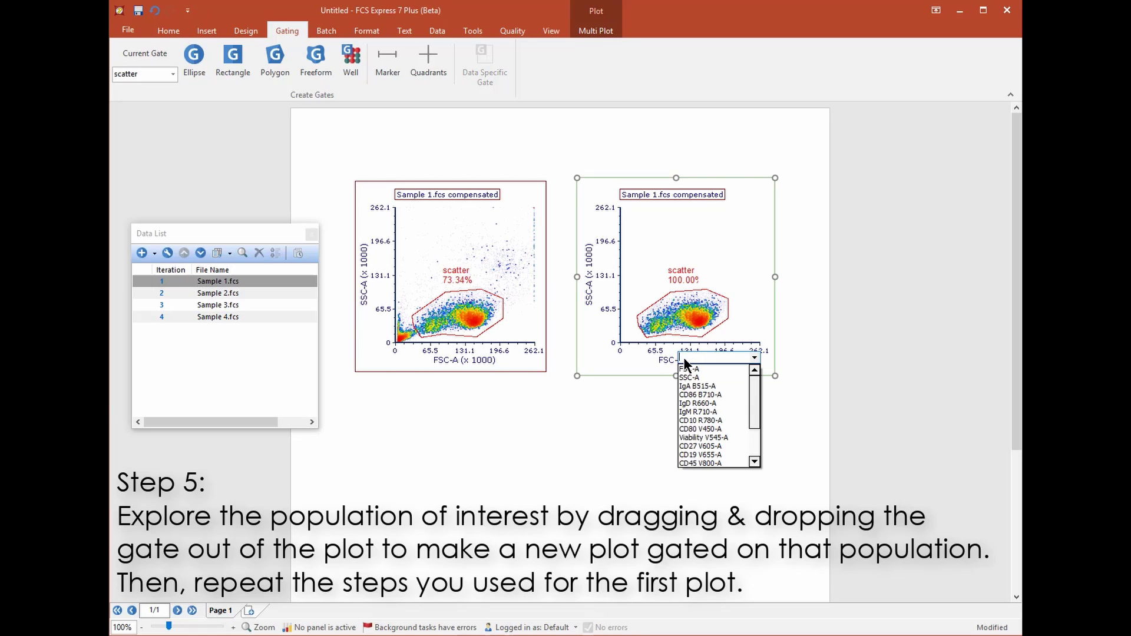
pyautogui.click(740, 462)
pyautogui.click(591, 288)
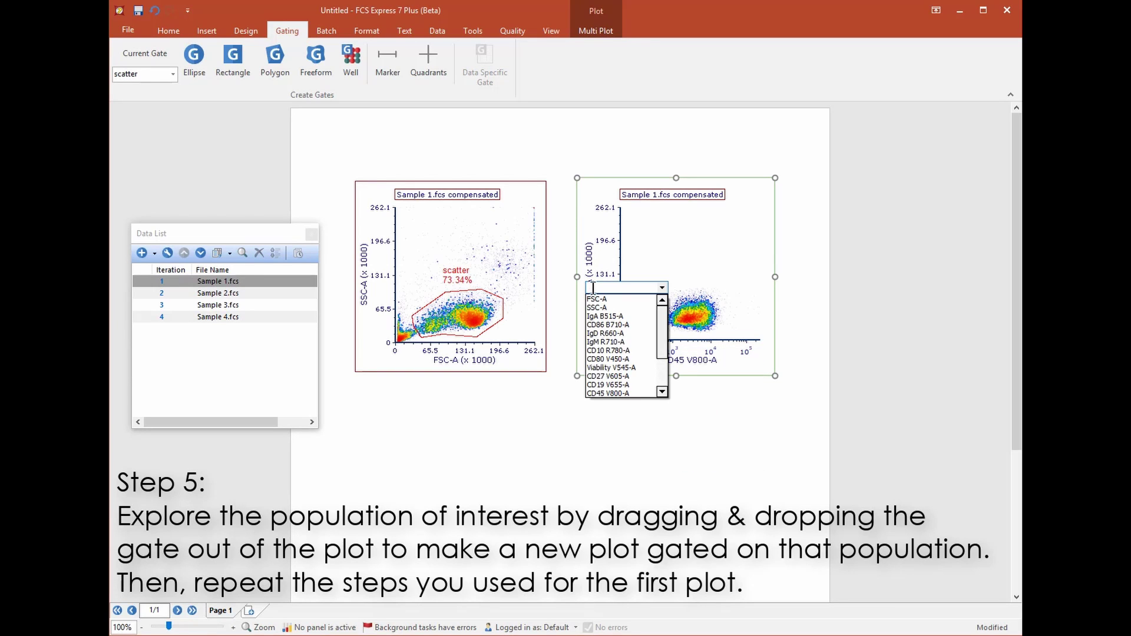
pyautogui.click(641, 385)
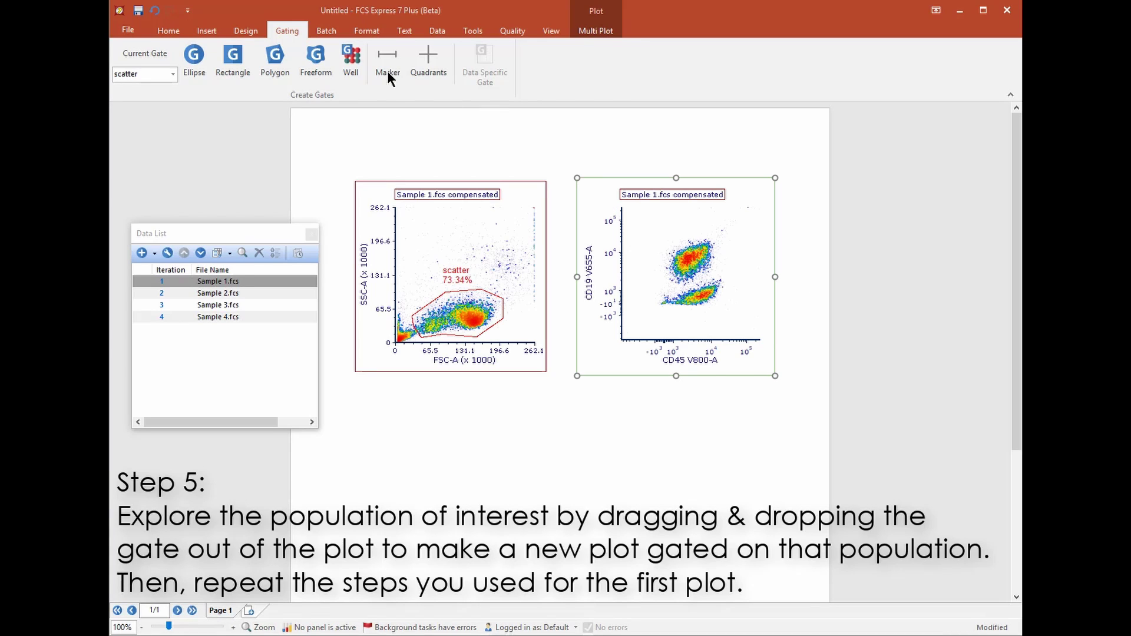
# Draw a rectangle gate named 'B cells' around the upper CD19/CD45 population (64.78%)
pyautogui.click(233, 59)
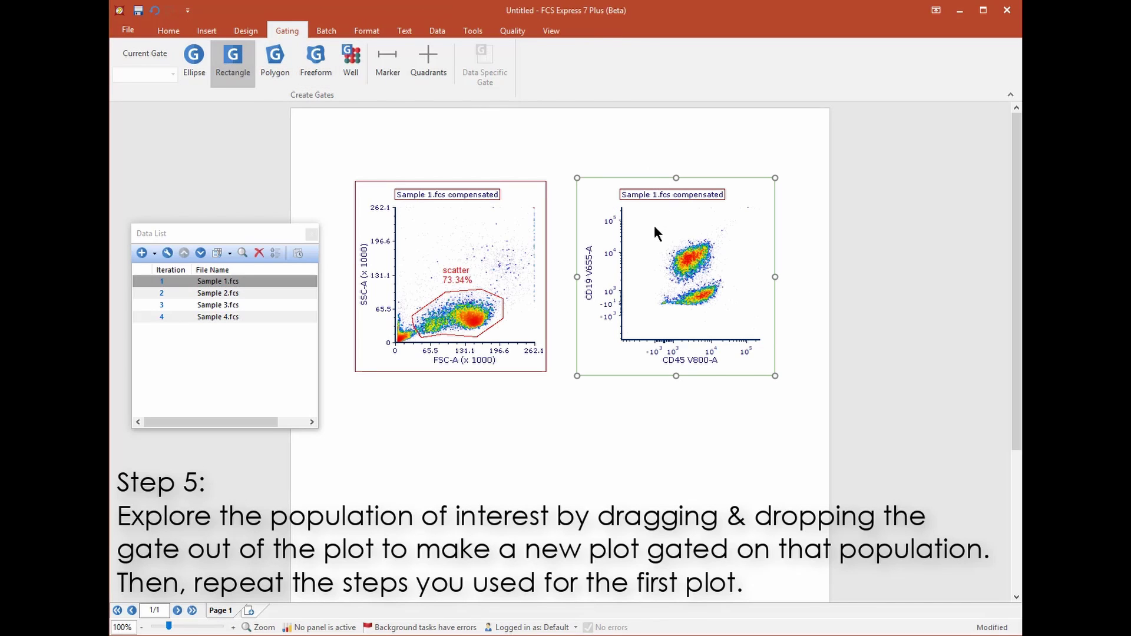
pyautogui.moveTo(657, 229); pyautogui.dragTo(716, 282)
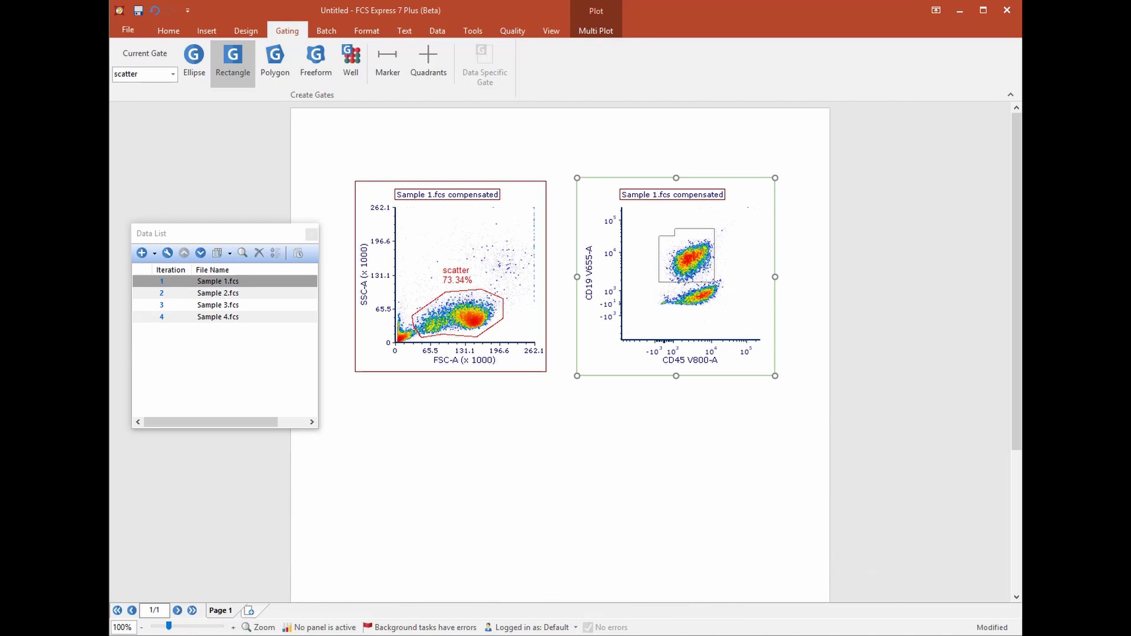
pyautogui.write('B cells')
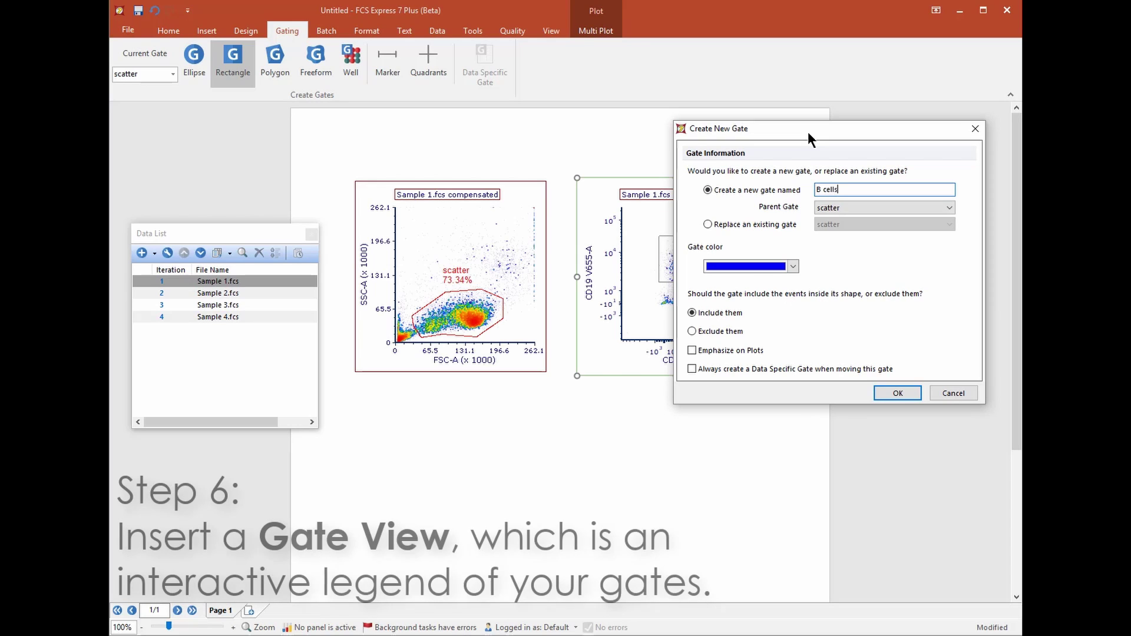
pyautogui.press('Return')
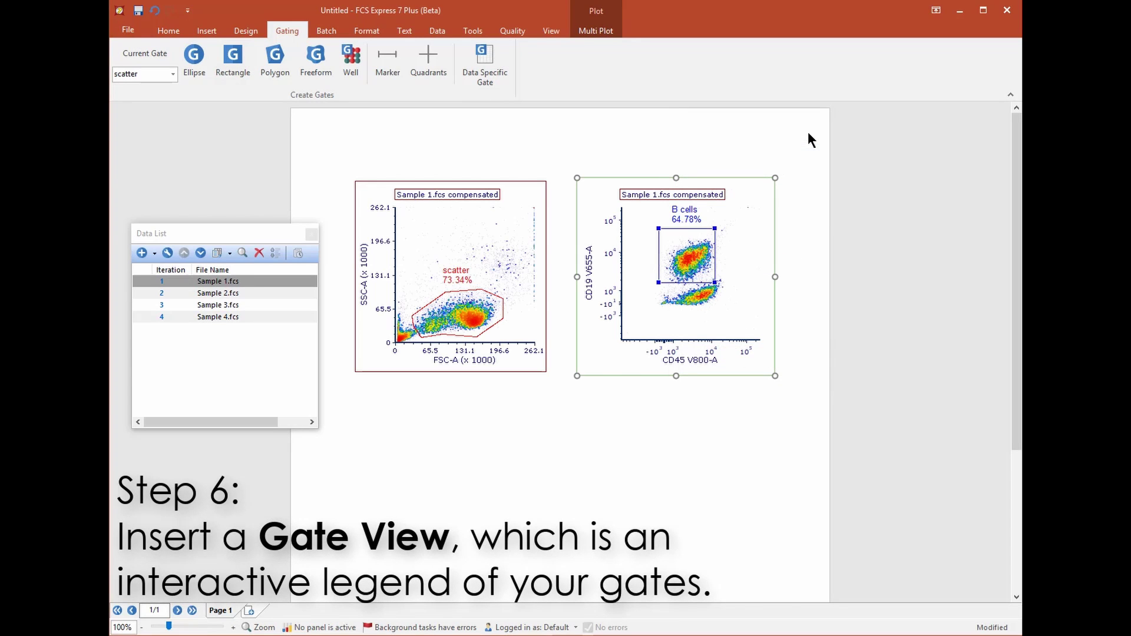
# Place a Gate View legend beside the plots and expand scatter to show B cells
pyautogui.click(204, 28)
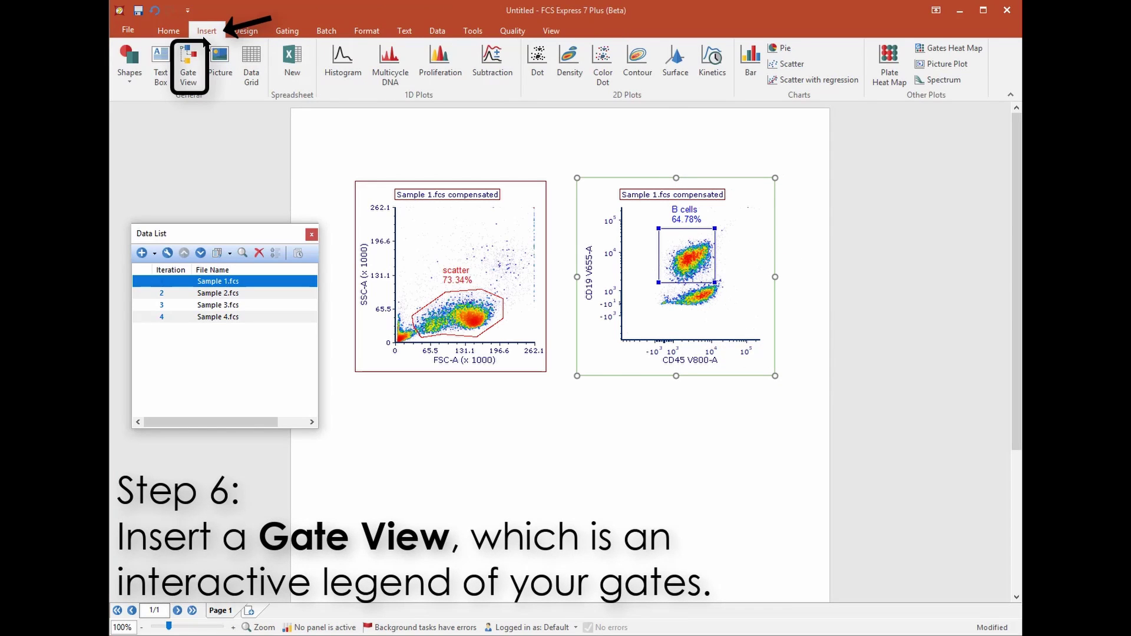
pyautogui.click(193, 64)
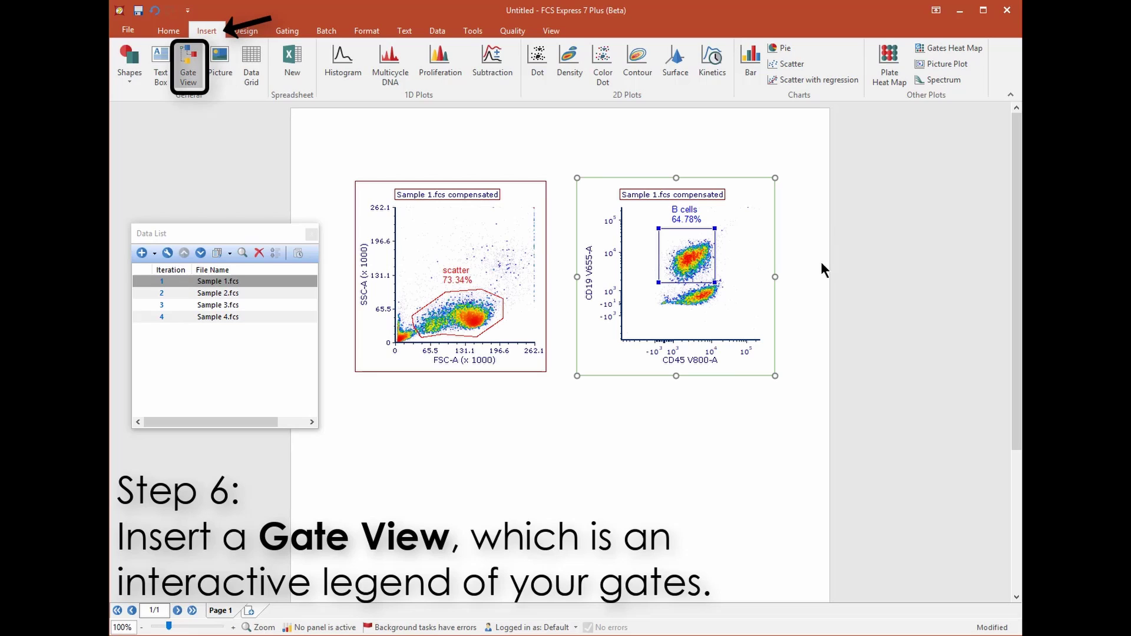
pyautogui.click(843, 152)
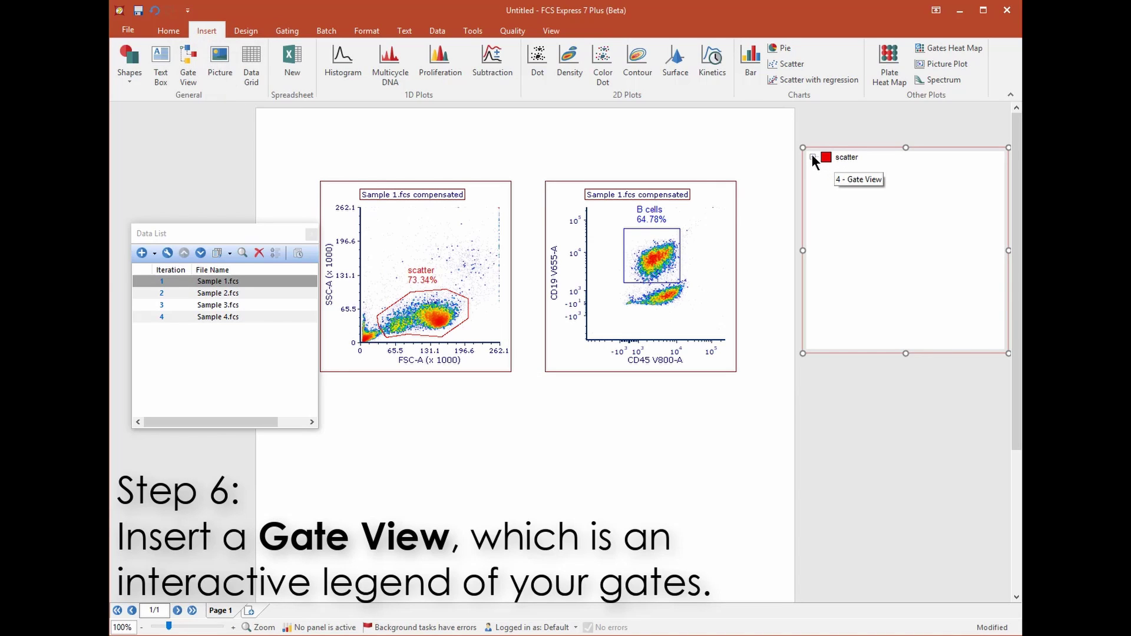
pyautogui.click(813, 157)
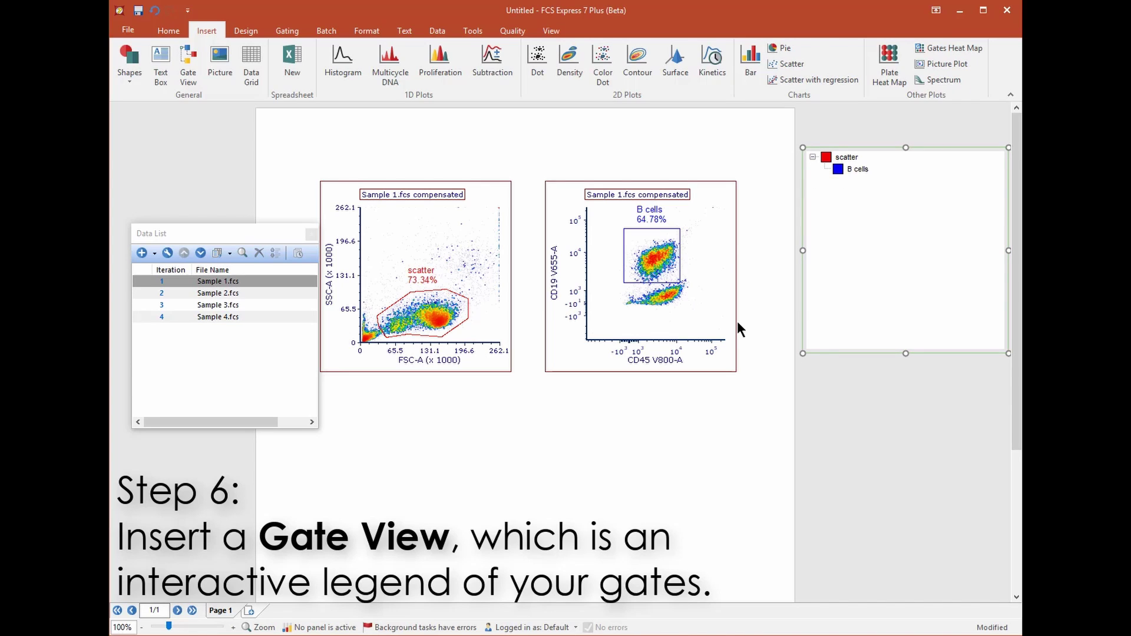
# Insert a gate statistics table for the B cells plot and place it below the plot
pyautogui.rightClick(615, 335)
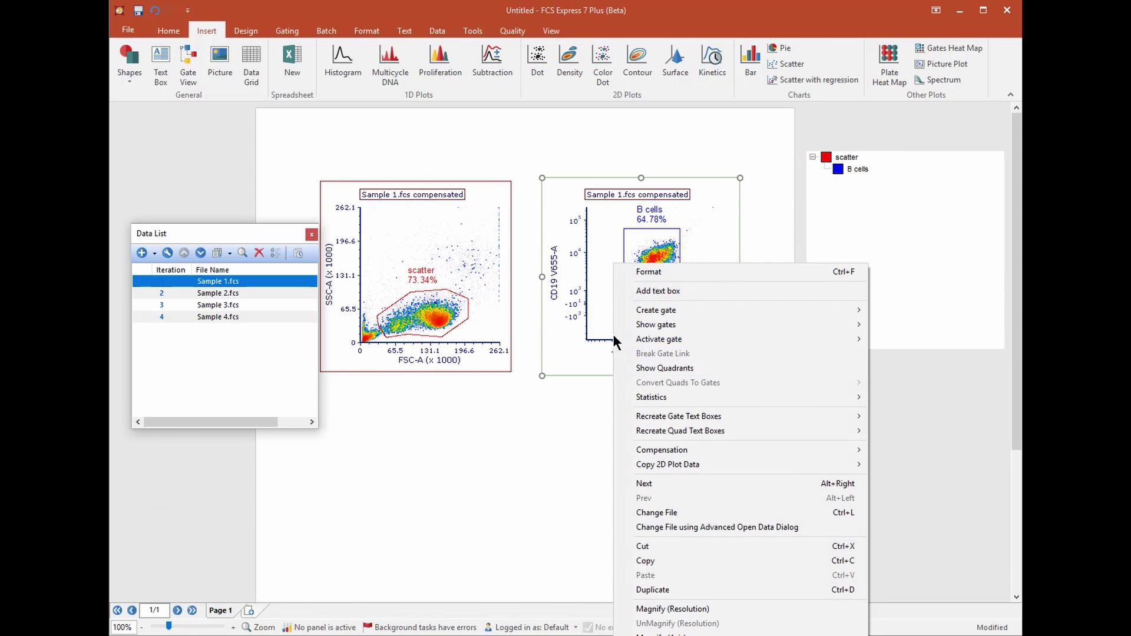
pyautogui.moveTo(663, 400)
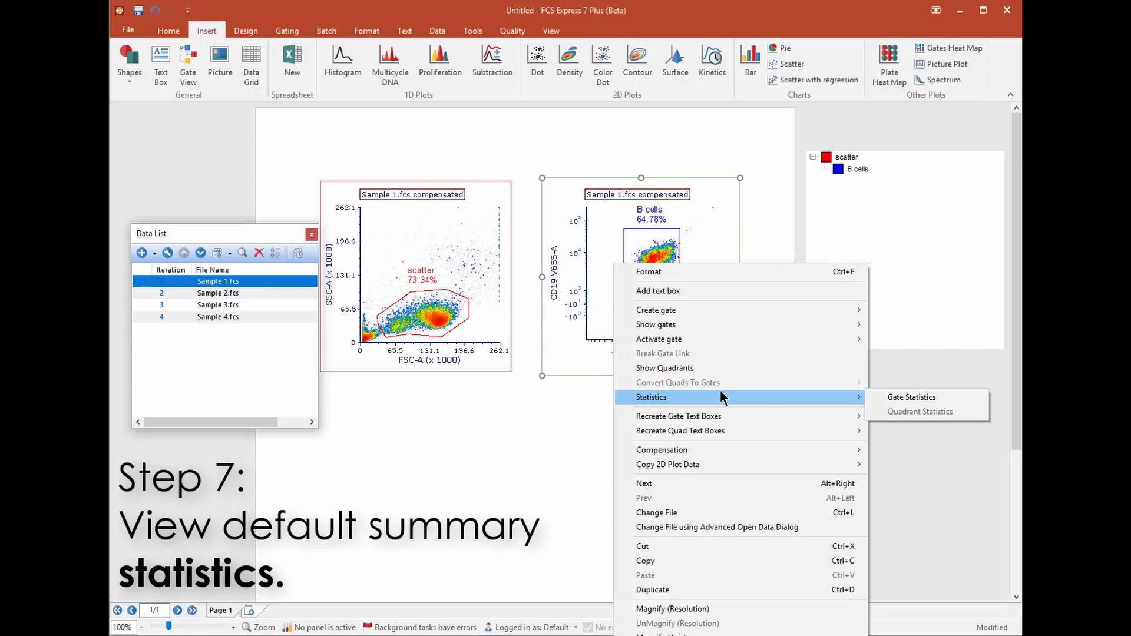
pyautogui.click(910, 398)
pyautogui.moveTo(815, 332); pyautogui.dragTo(737, 412)
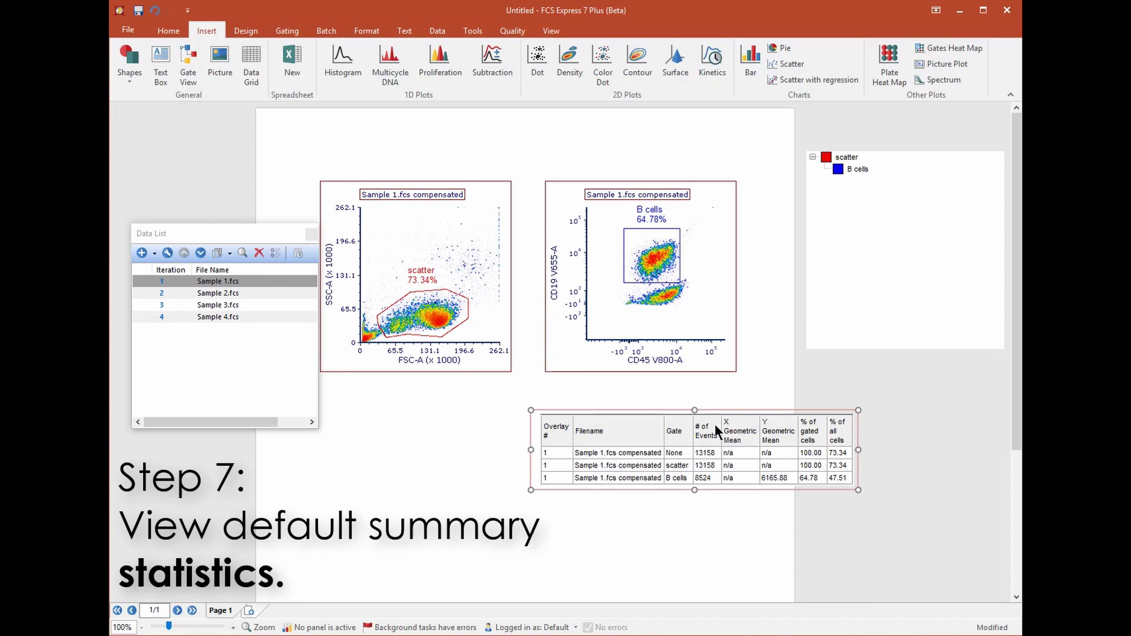
# Remove the Overlay # column from the statistics table and add an X Median column
pyautogui.rightClick(668, 429)
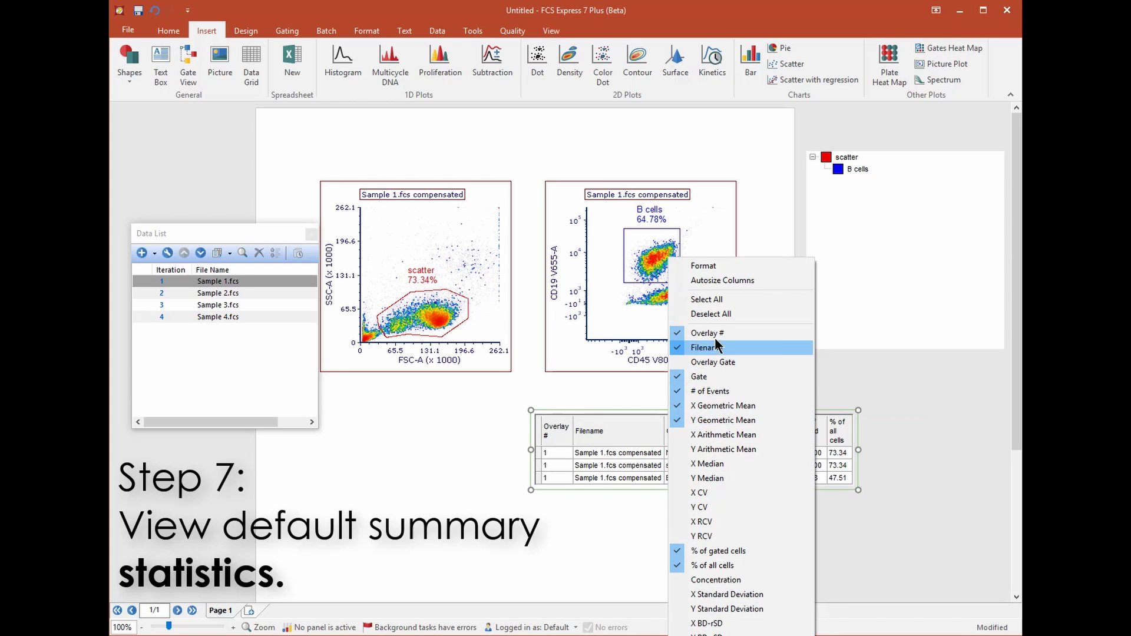
pyautogui.click(714, 333)
pyautogui.rightClick(690, 429)
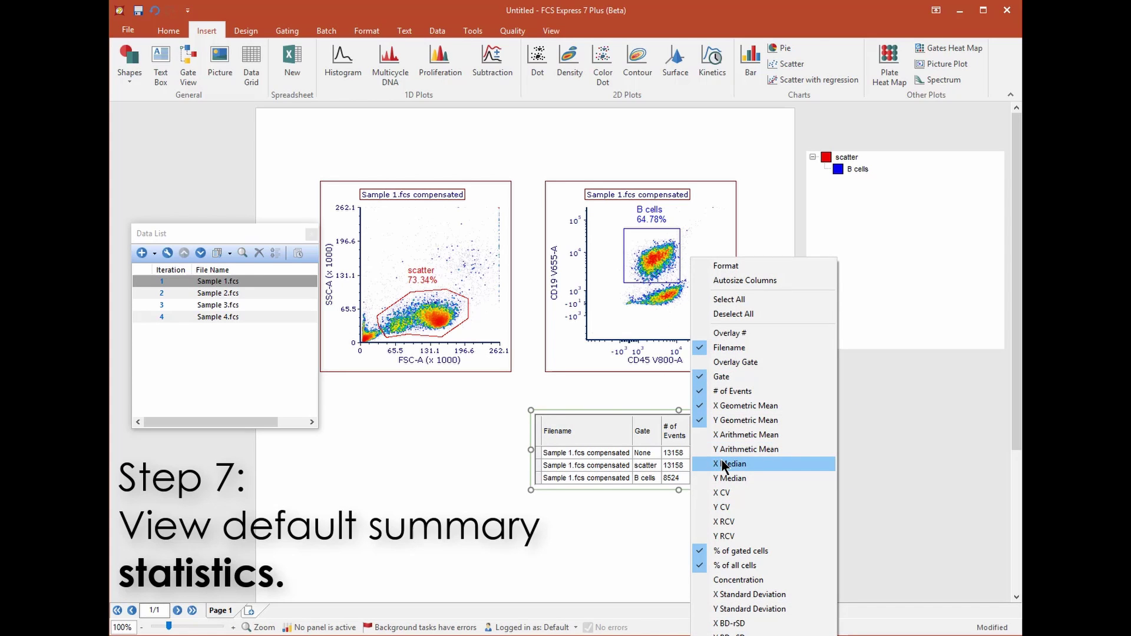
pyautogui.click(725, 465)
pyautogui.rightClick(702, 448)
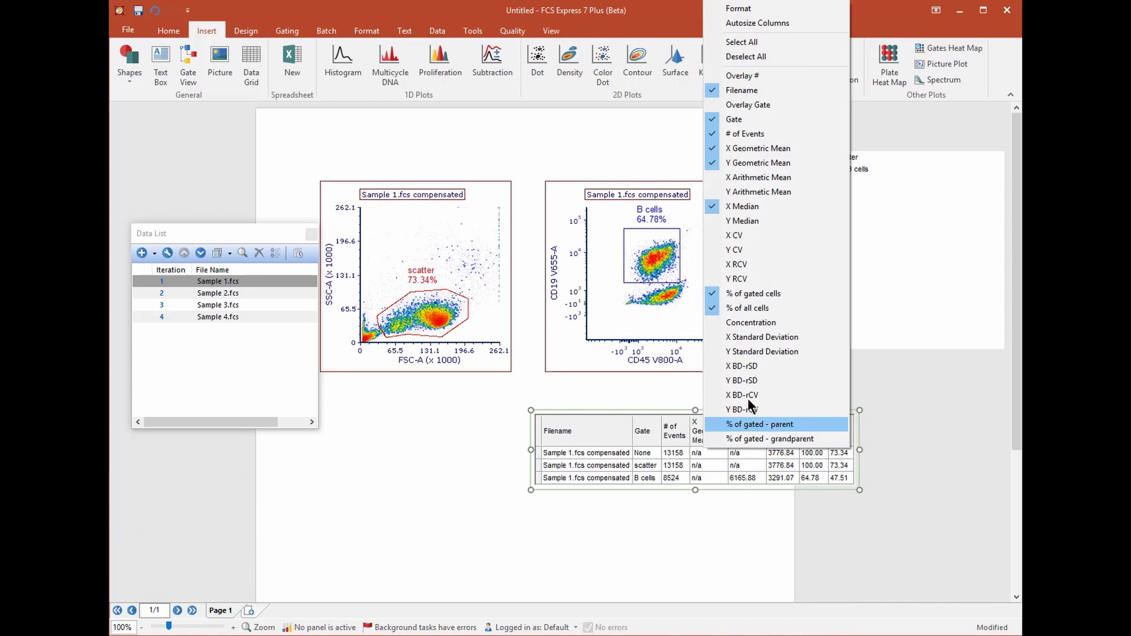
# Add a Y Median column to the table and switch the layout to Sample 2
pyautogui.click(768, 222)
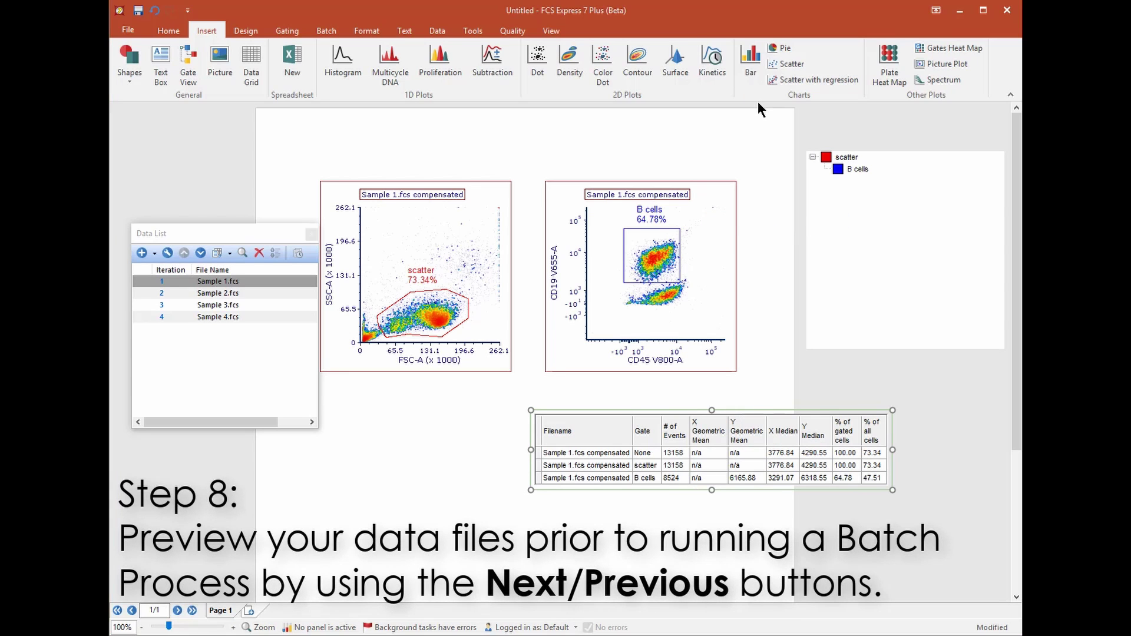
pyautogui.click(436, 30)
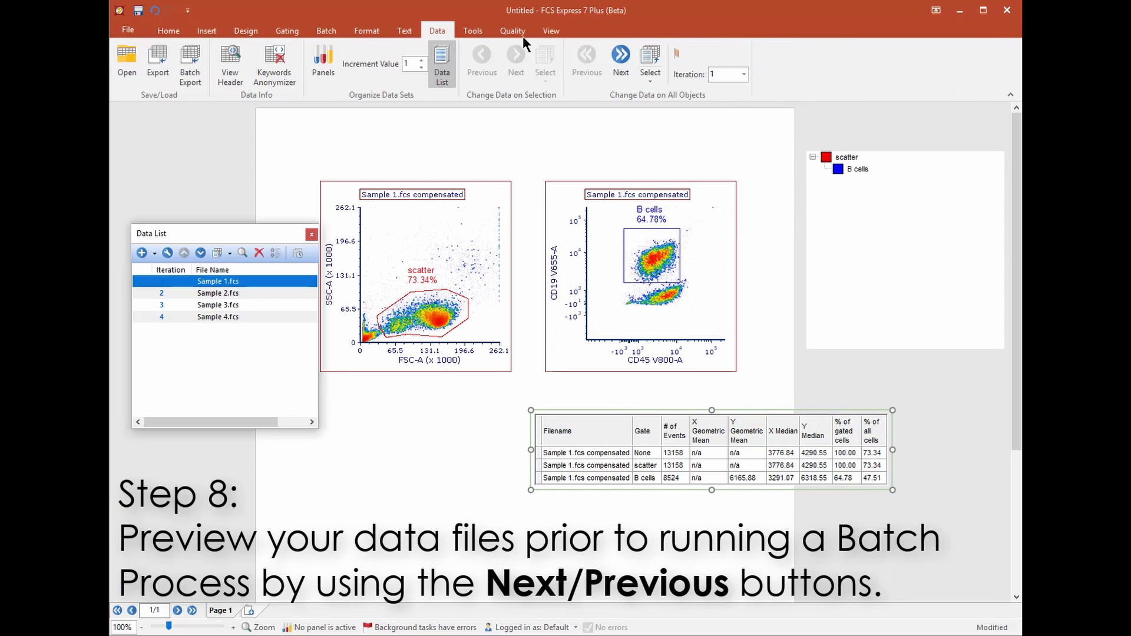
pyautogui.click(622, 56)
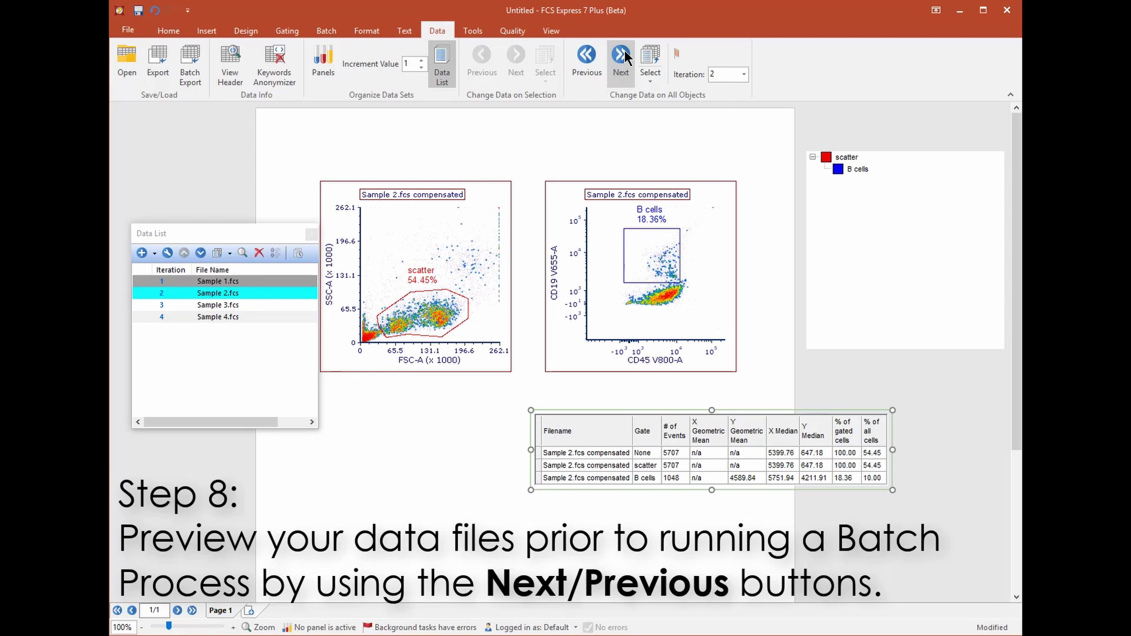
# Preview Samples 3 and 4, then step the layout back to Sample 1
pyautogui.click(623, 55)
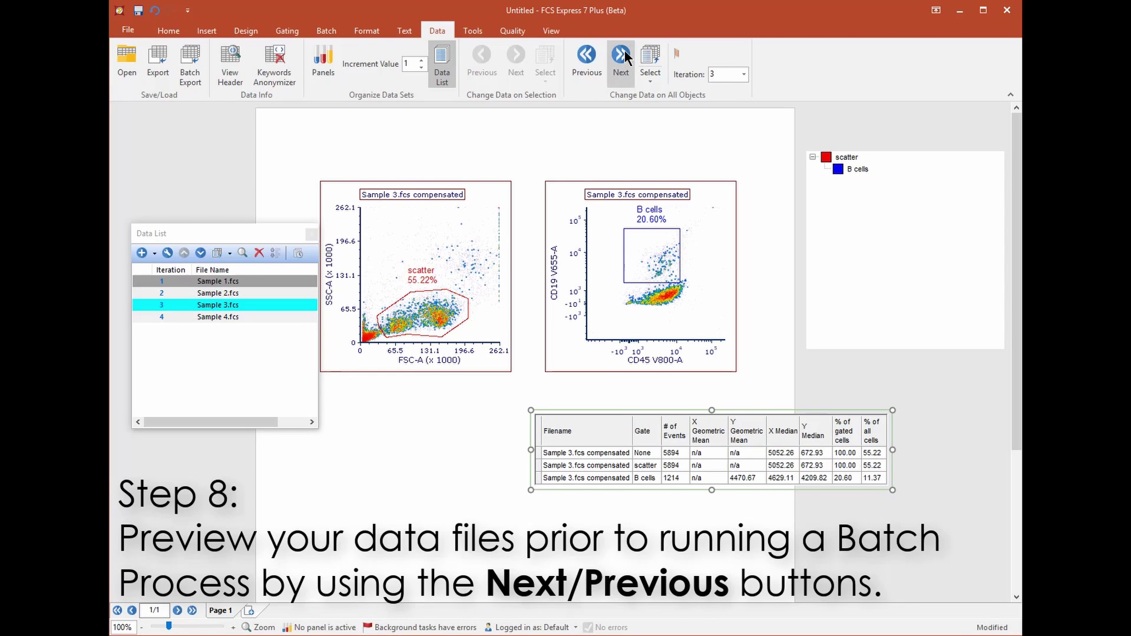
pyautogui.click(624, 56)
pyautogui.click(587, 57)
pyautogui.click(587, 57)
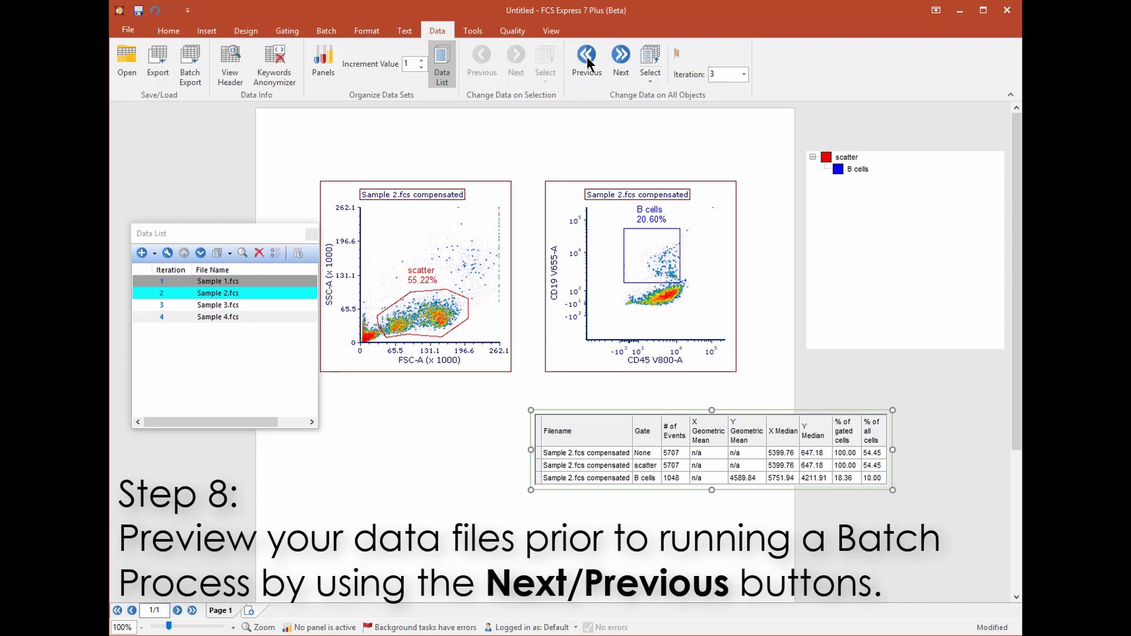
pyautogui.click(588, 57)
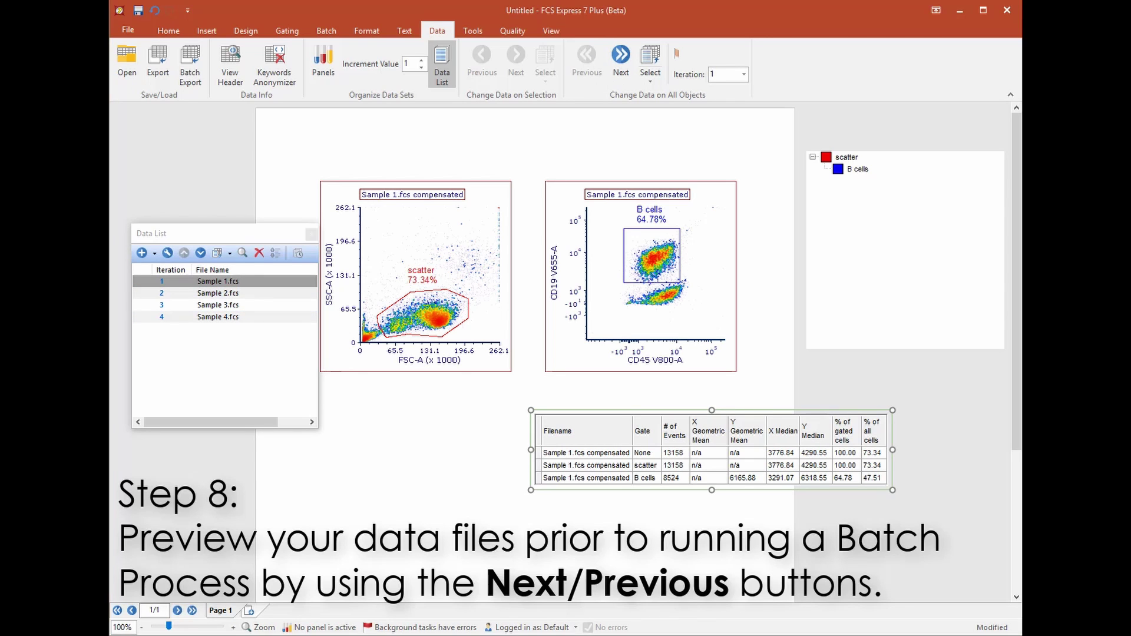
# Open the batch actions editor, docking it on the left and the Data List at the bottom
pyautogui.click(328, 31)
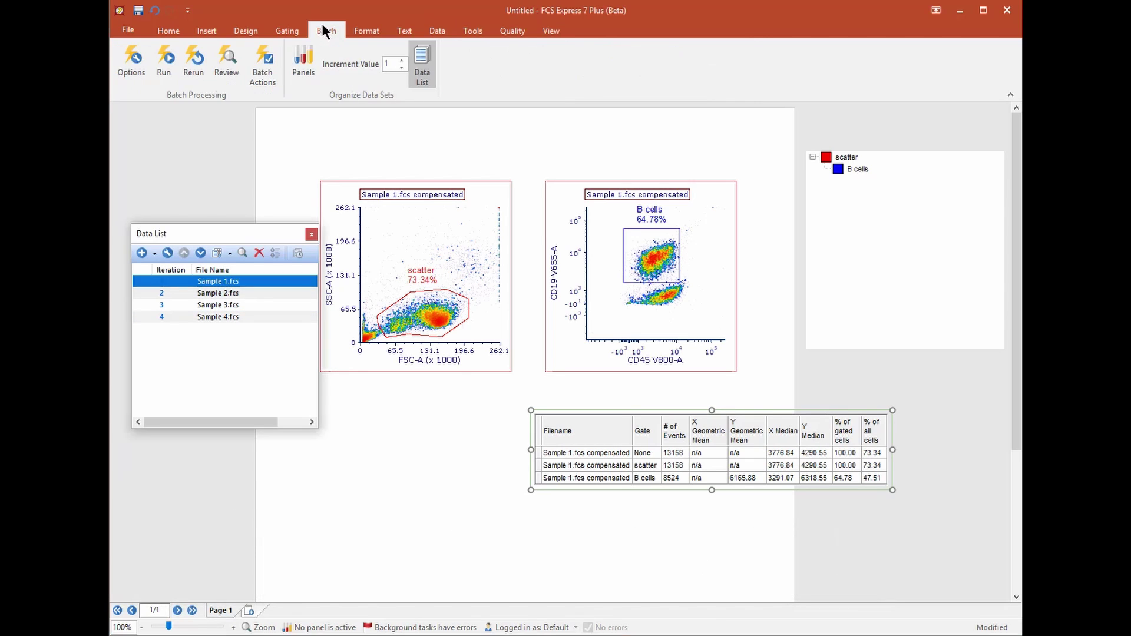
pyautogui.click(278, 48)
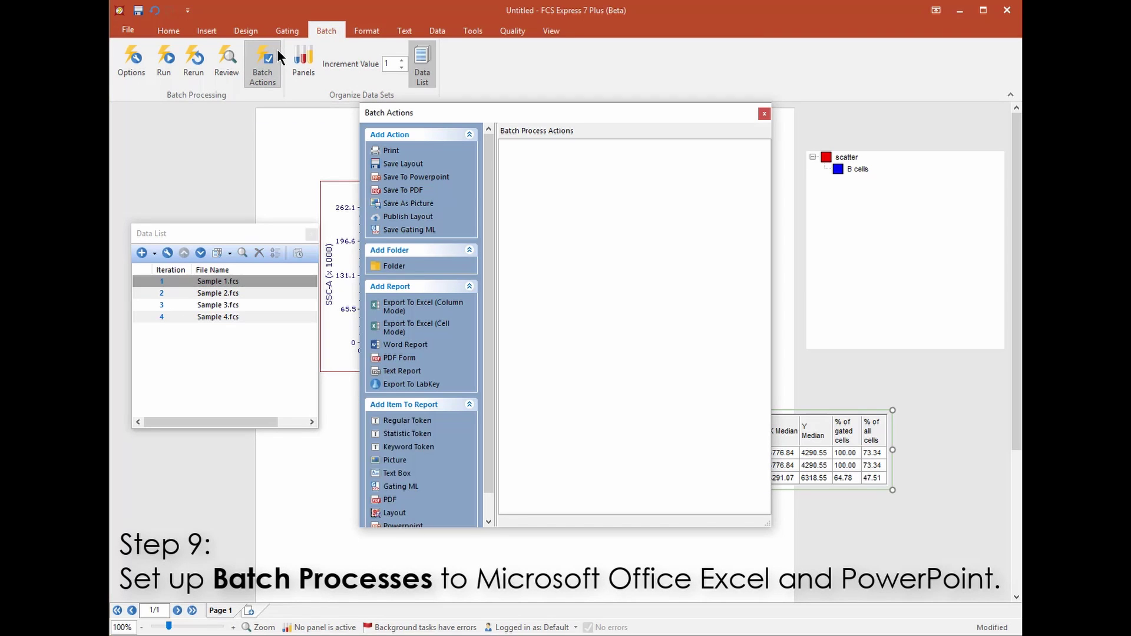
pyautogui.moveTo(566, 111); pyautogui.dragTo(530, 357)
pyautogui.moveTo(253, 230); pyautogui.dragTo(313, 381)
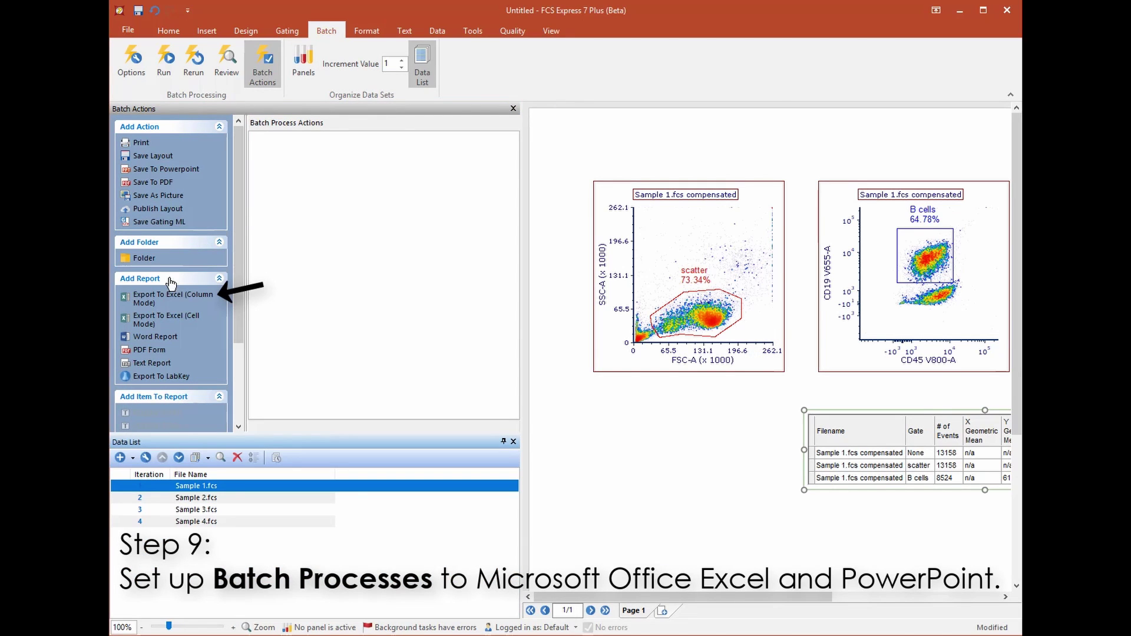
# Add an Excel (Column Mode) export action saving to quick start.xlsx on the Desktop
pyautogui.click(167, 302)
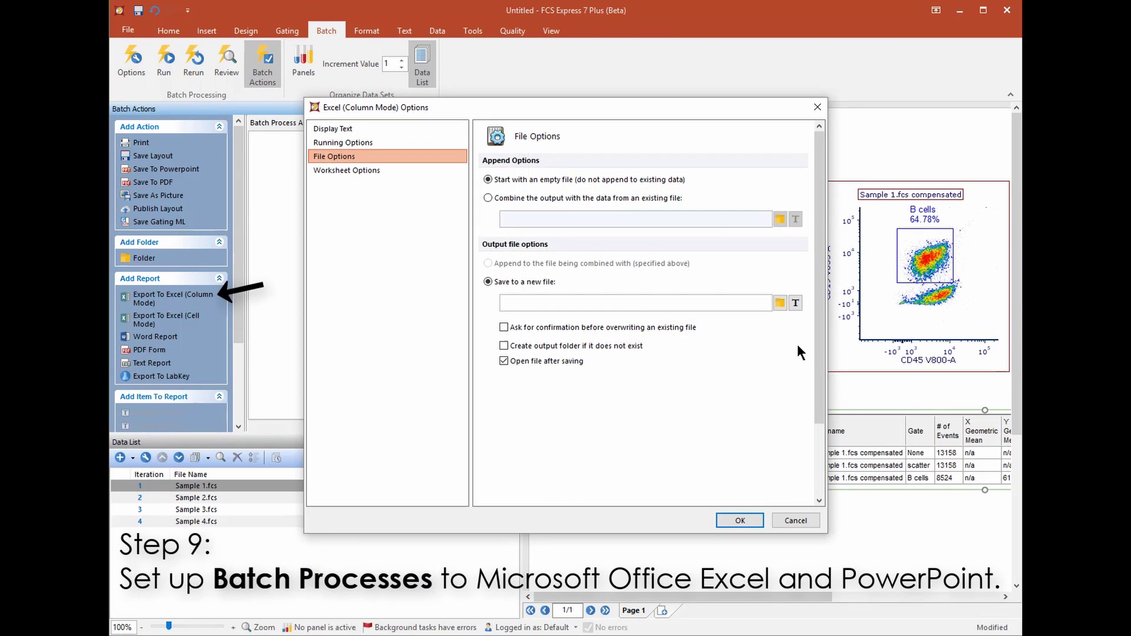
pyautogui.click(780, 303)
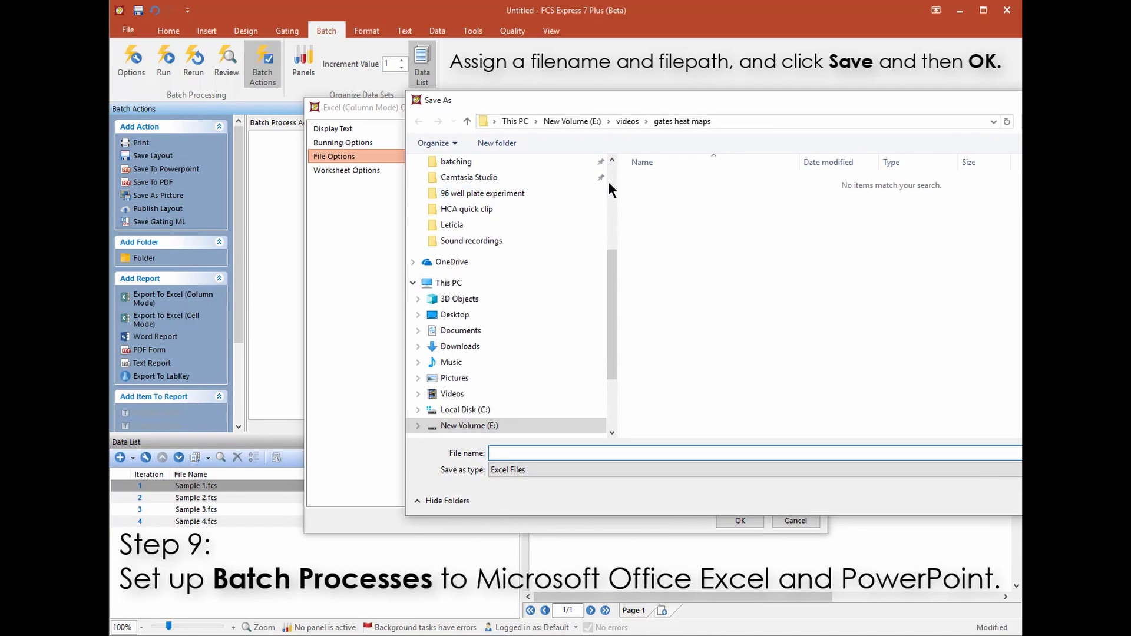
pyautogui.click(536, 316)
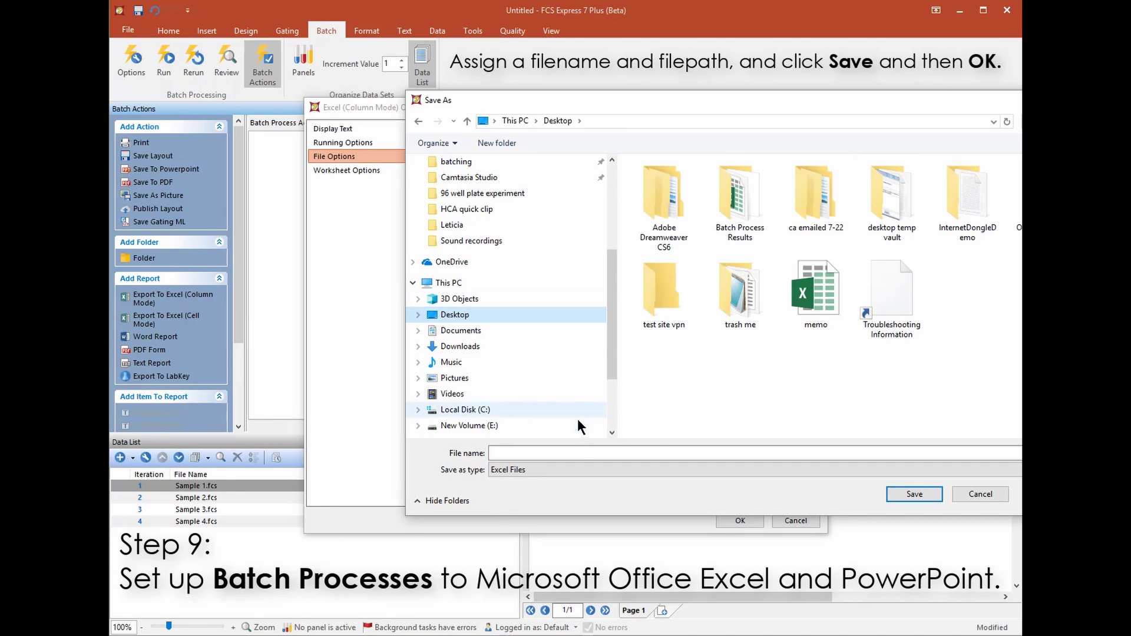
pyautogui.click(579, 452)
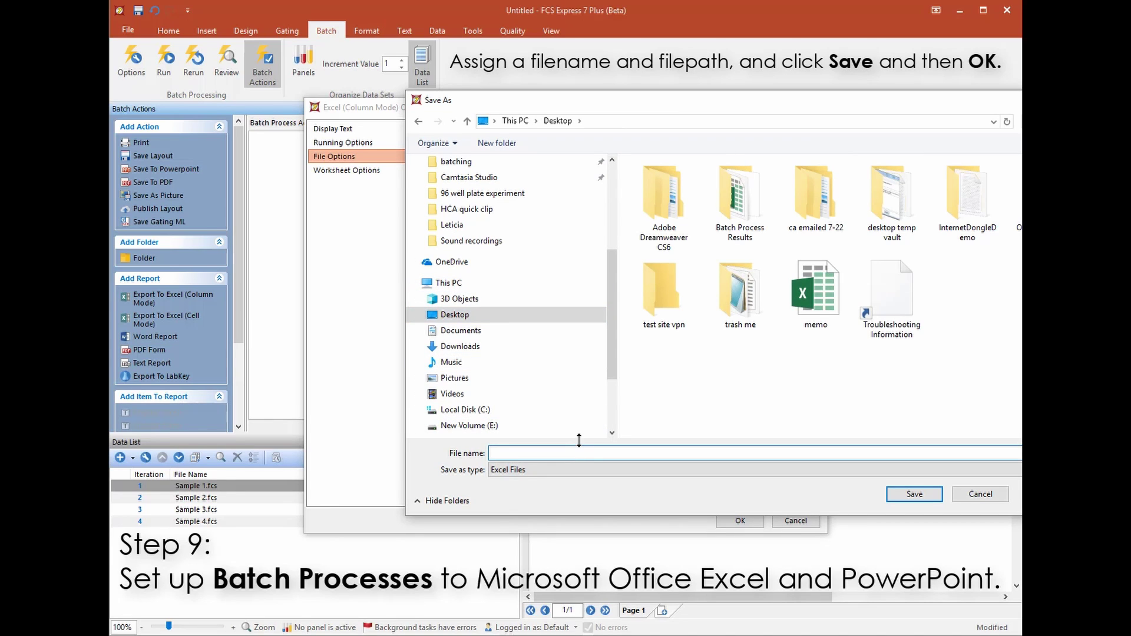
pyautogui.write('quick start')
pyautogui.press('Return')
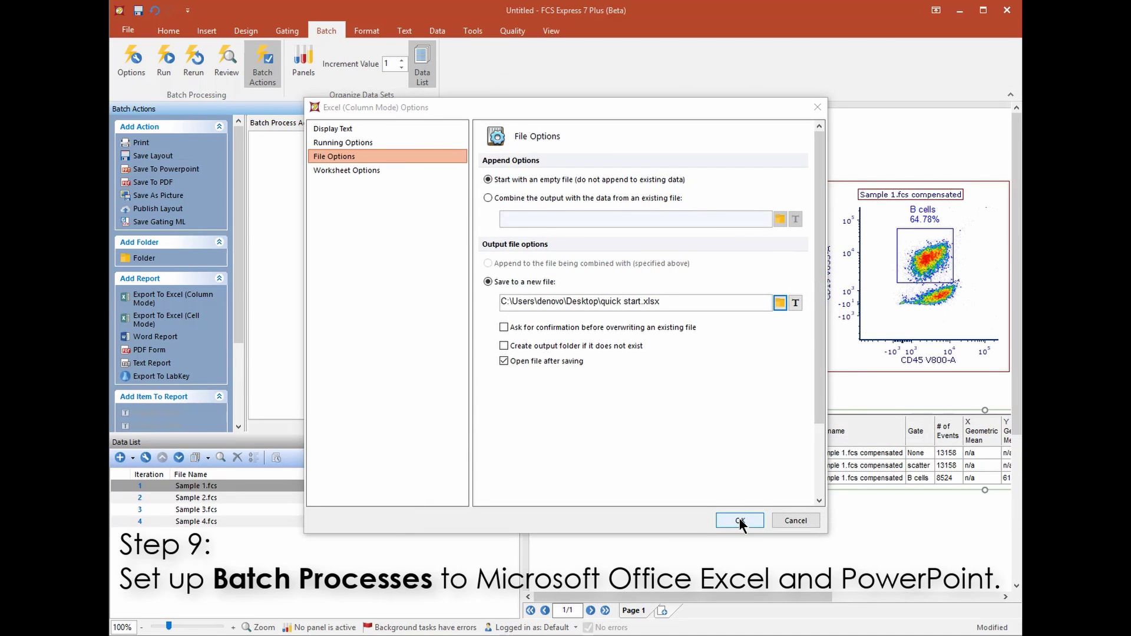
# Accept the Excel file options and add the Filename statistic to the export
pyautogui.click(741, 521)
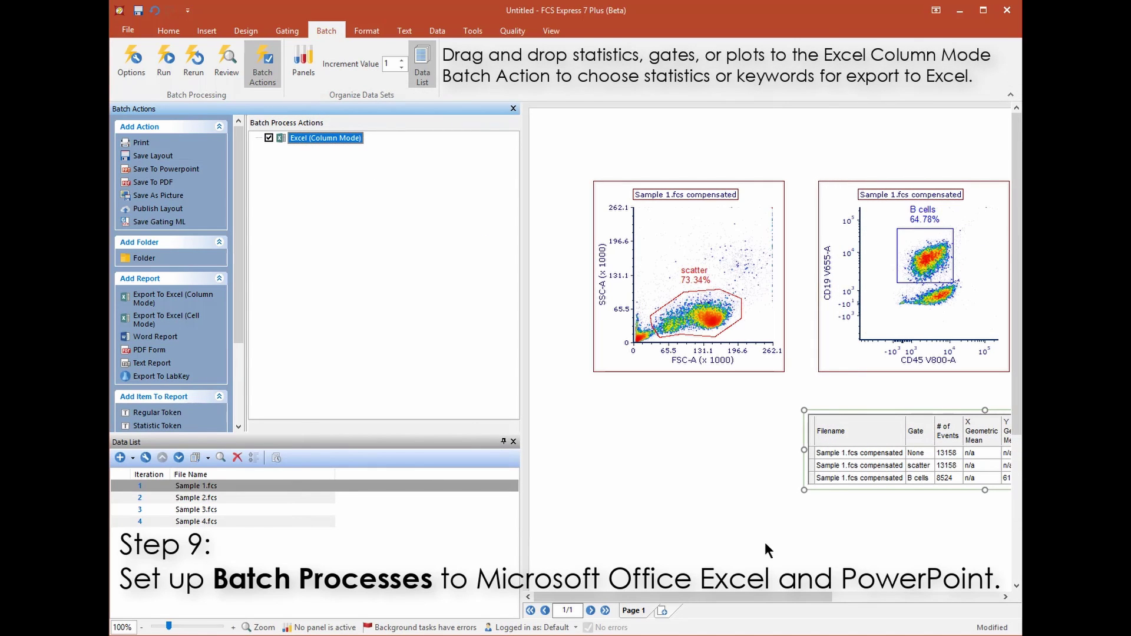
pyautogui.moveTo(803, 597); pyautogui.dragTo(806, 597)
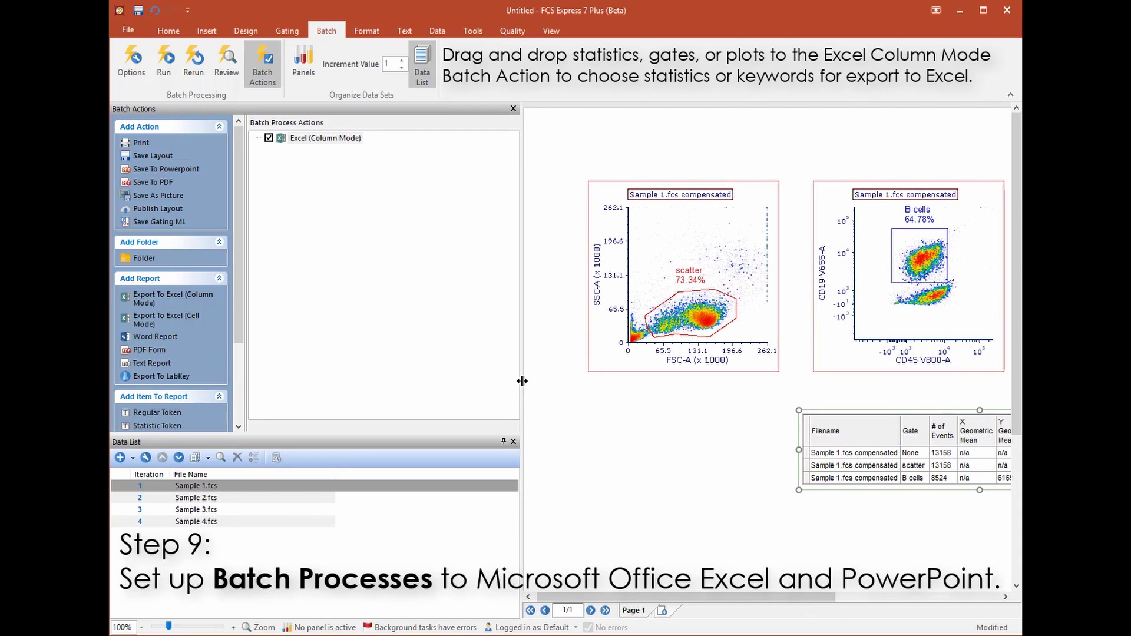
pyautogui.moveTo(524, 383); pyautogui.dragTo(434, 383)
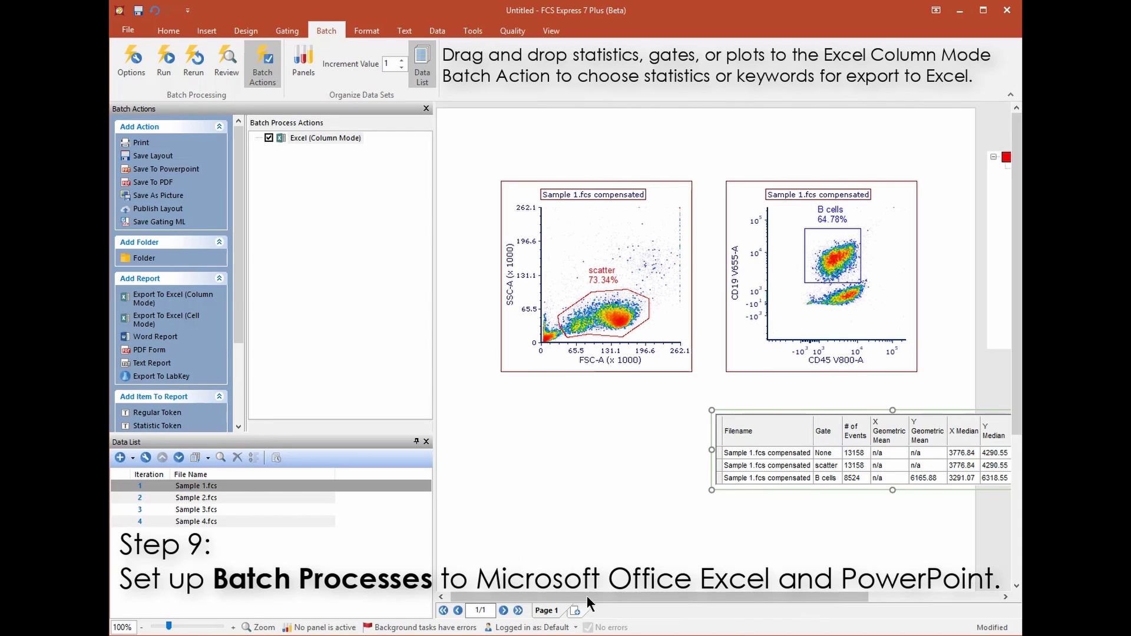
pyautogui.moveTo(587, 596); pyautogui.dragTo(658, 595)
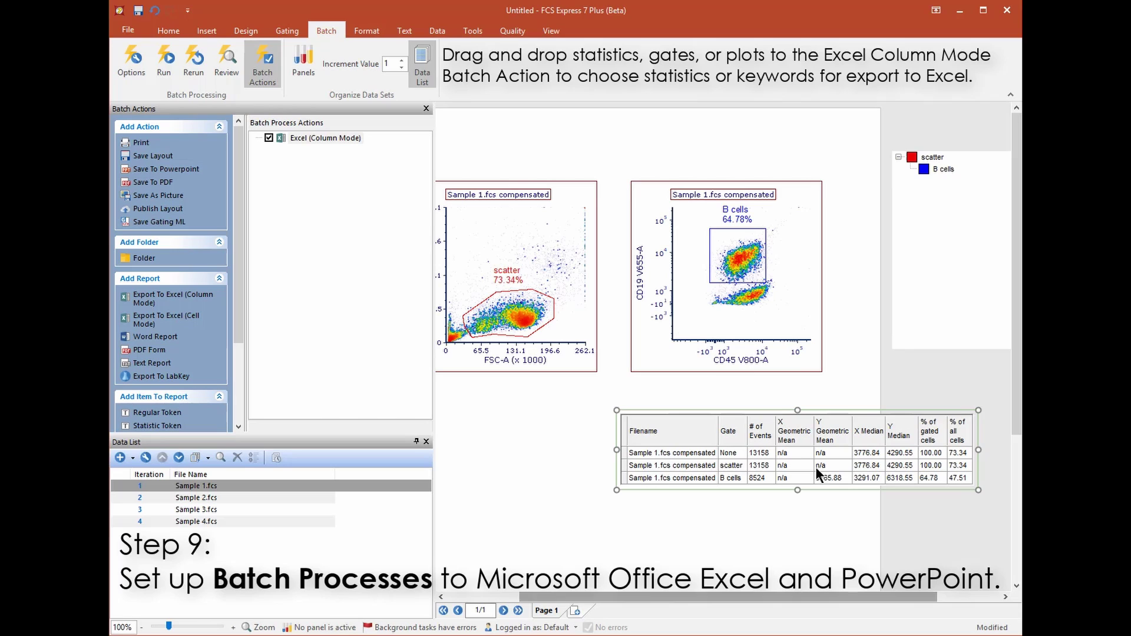
pyautogui.moveTo(688, 454); pyautogui.dragTo(346, 143)
# Add X Median plus scatter-gate % of gated cells and X Arithmetic Mean statistics
pyautogui.moveTo(867, 452); pyautogui.dragTo(867, 478)
pyautogui.moveTo(867, 478); pyautogui.dragTo(339, 138)
pyautogui.click(521, 317)
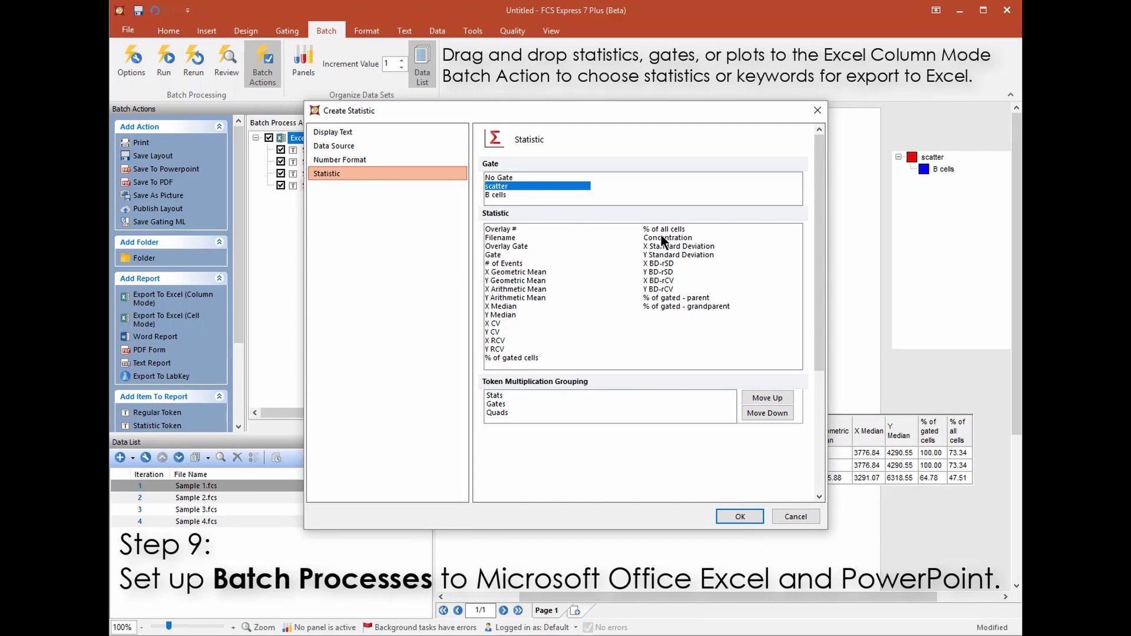
pyautogui.click(499, 357)
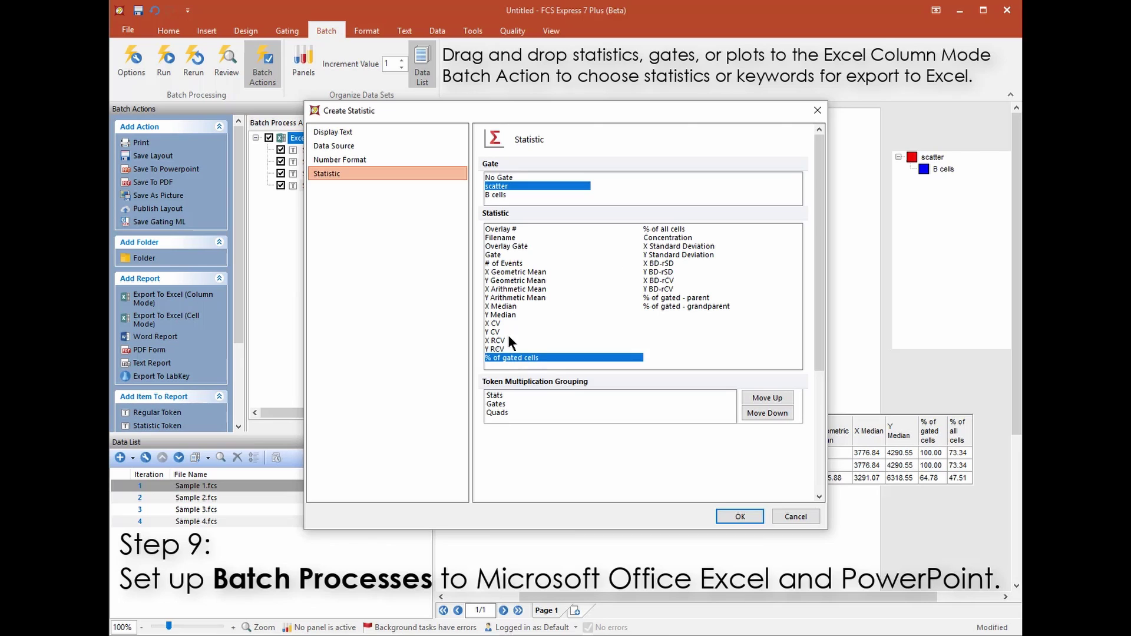
pyautogui.click(516, 288)
pyautogui.click(742, 517)
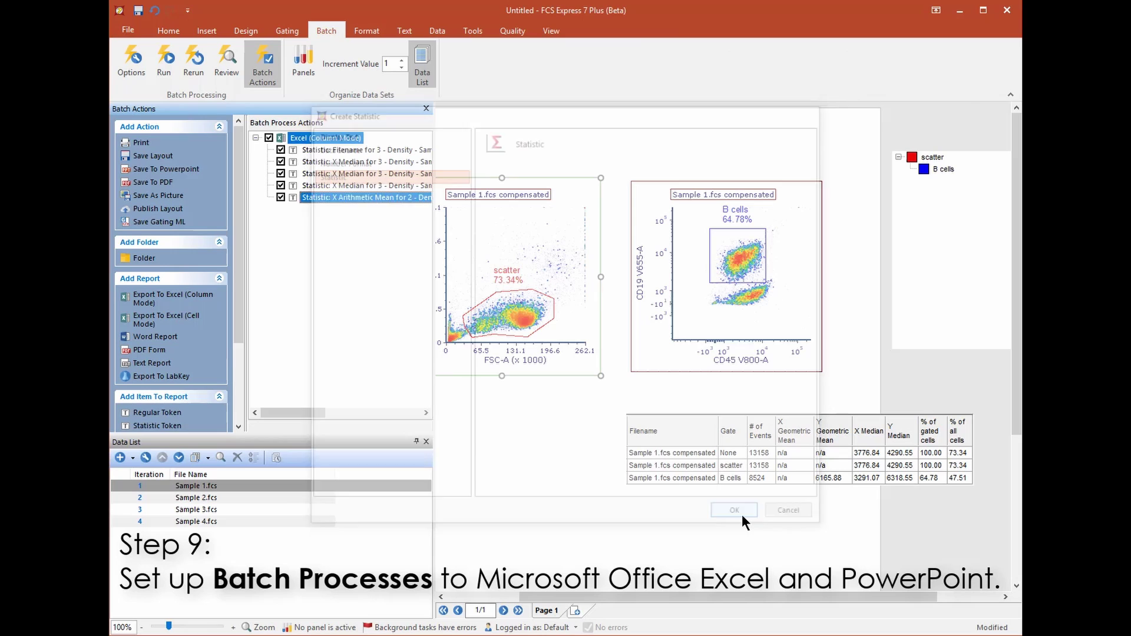
# Add a Save To PowerPoint export that opens after saving, targeting Desktop\quick start.pptx
pyautogui.click(199, 161)
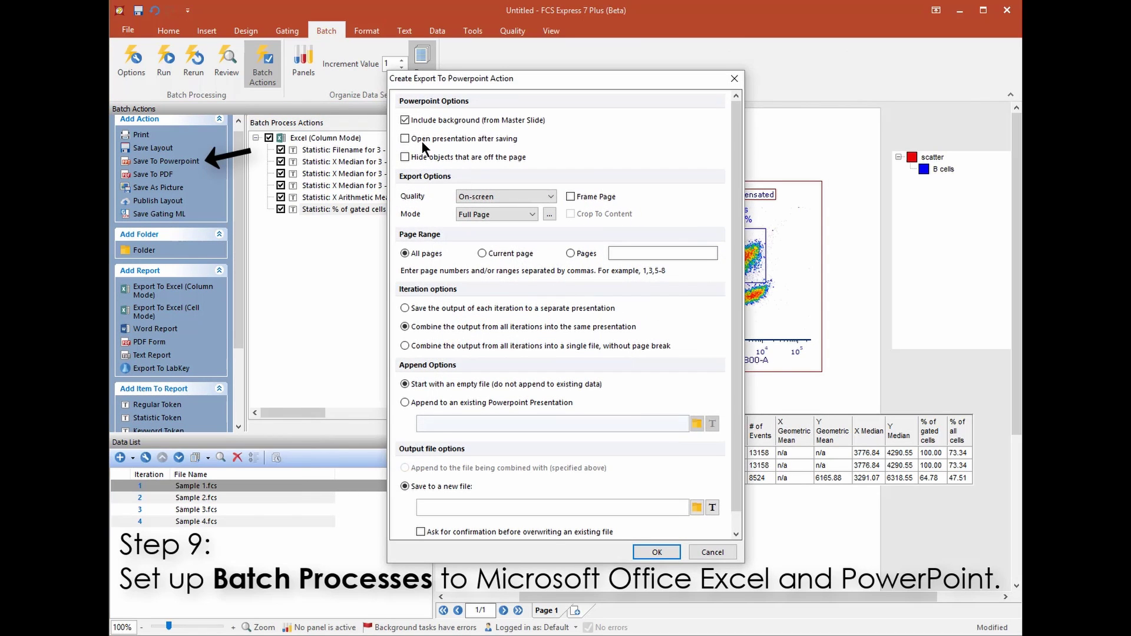
pyautogui.click(406, 139)
pyautogui.scroll(-1, 740, 503)
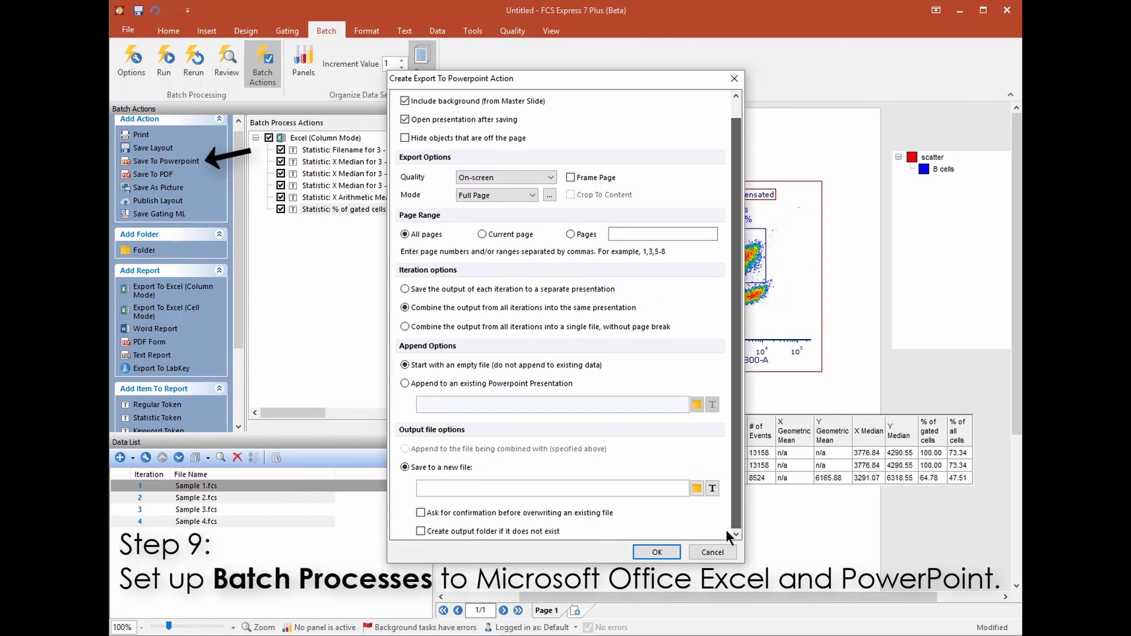
pyautogui.click(691, 490)
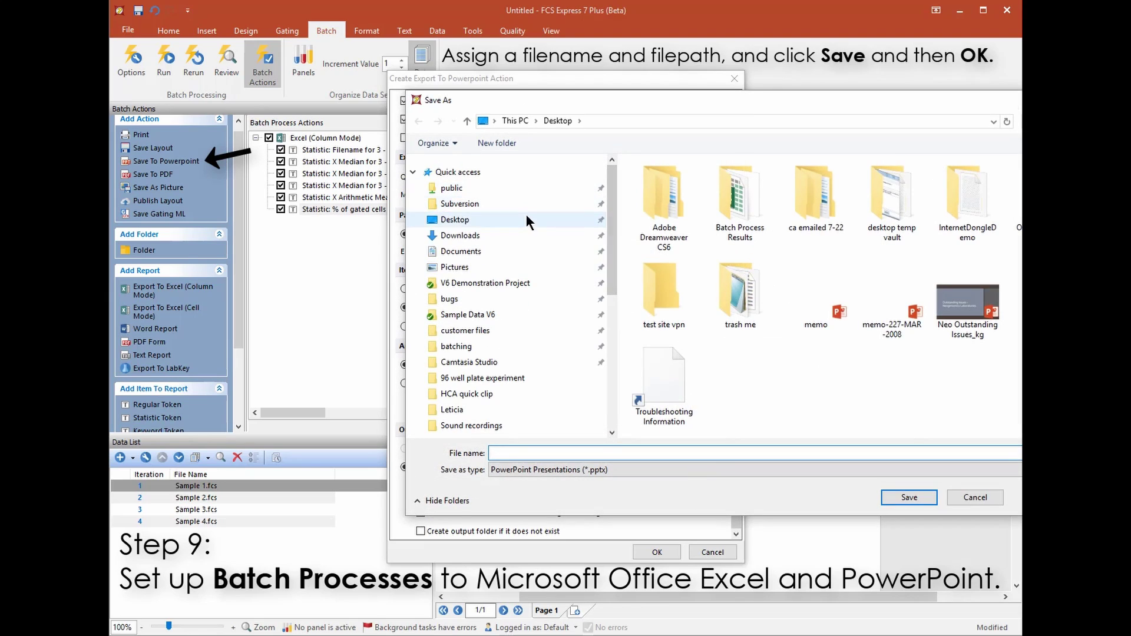
pyautogui.click(466, 220)
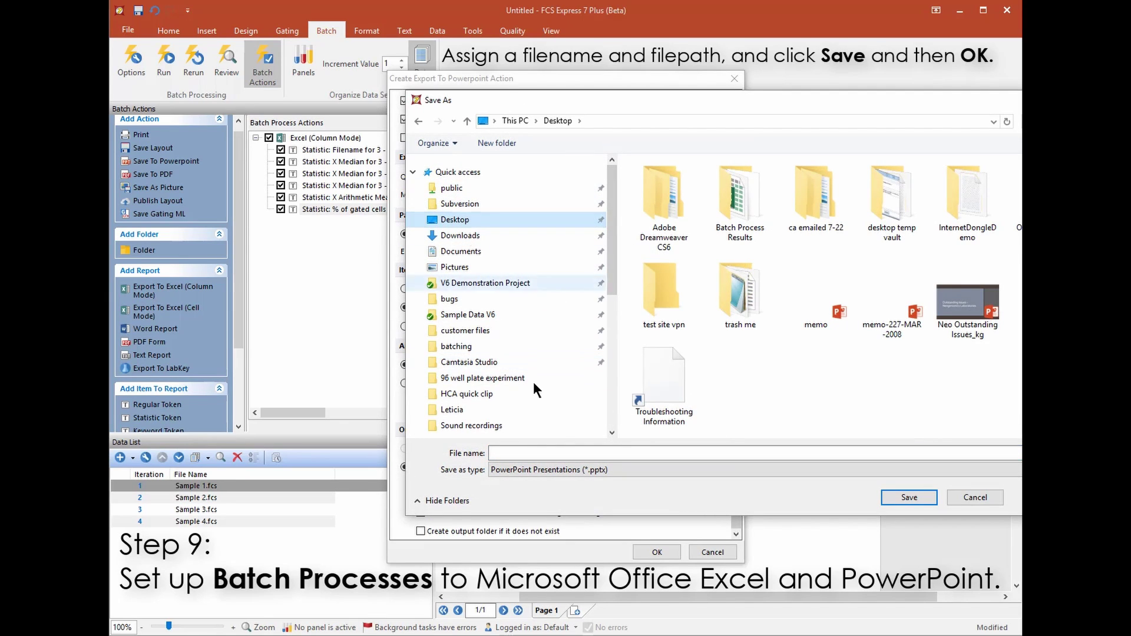
pyautogui.click(546, 451)
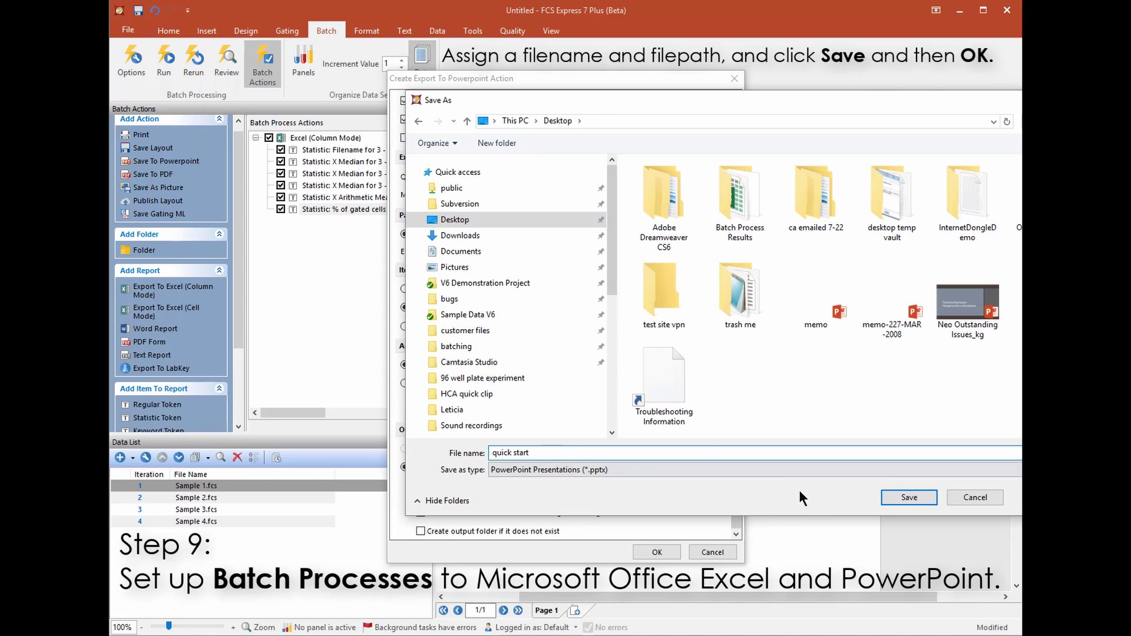
pyautogui.press('Return')
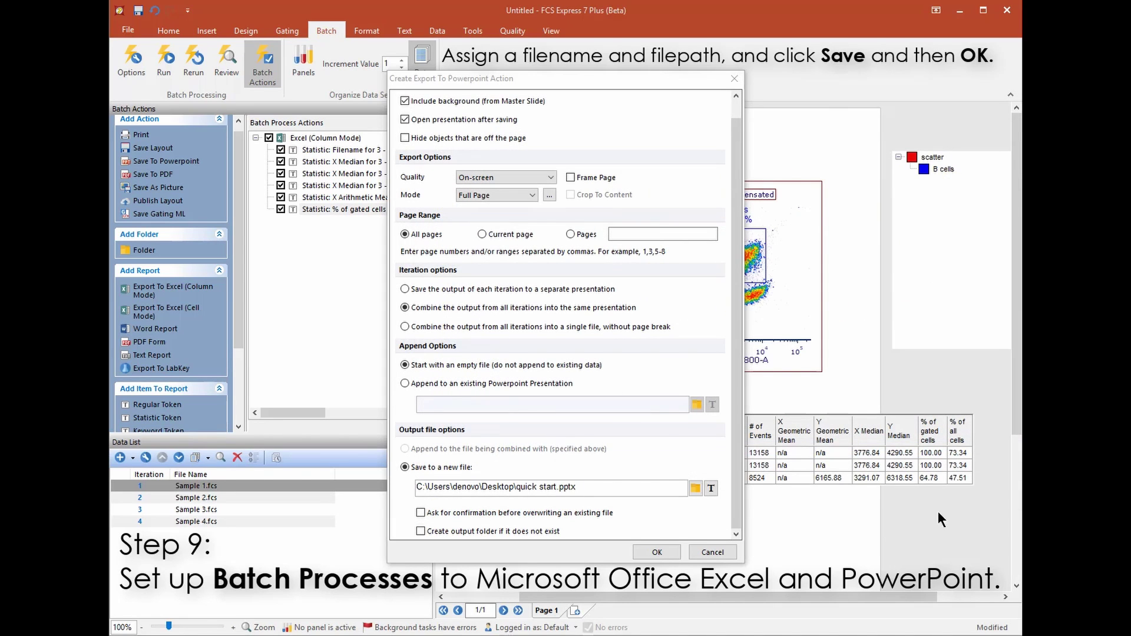
# Confirm the PowerPoint export action and run the batch to build the four-slide deck
pyautogui.click(657, 553)
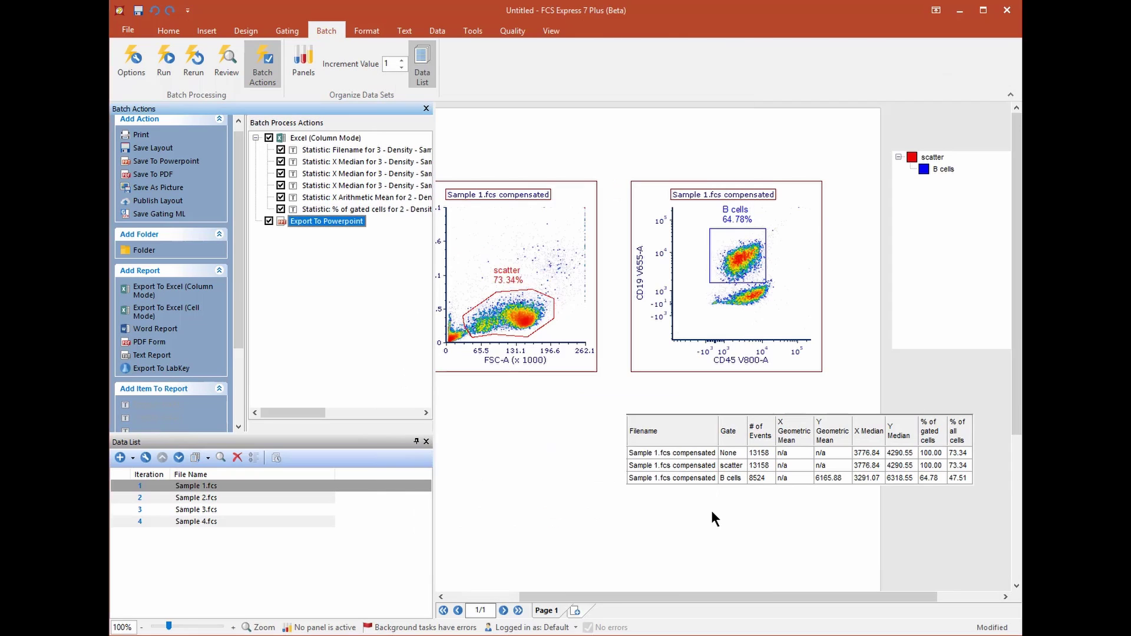
pyautogui.click(163, 59)
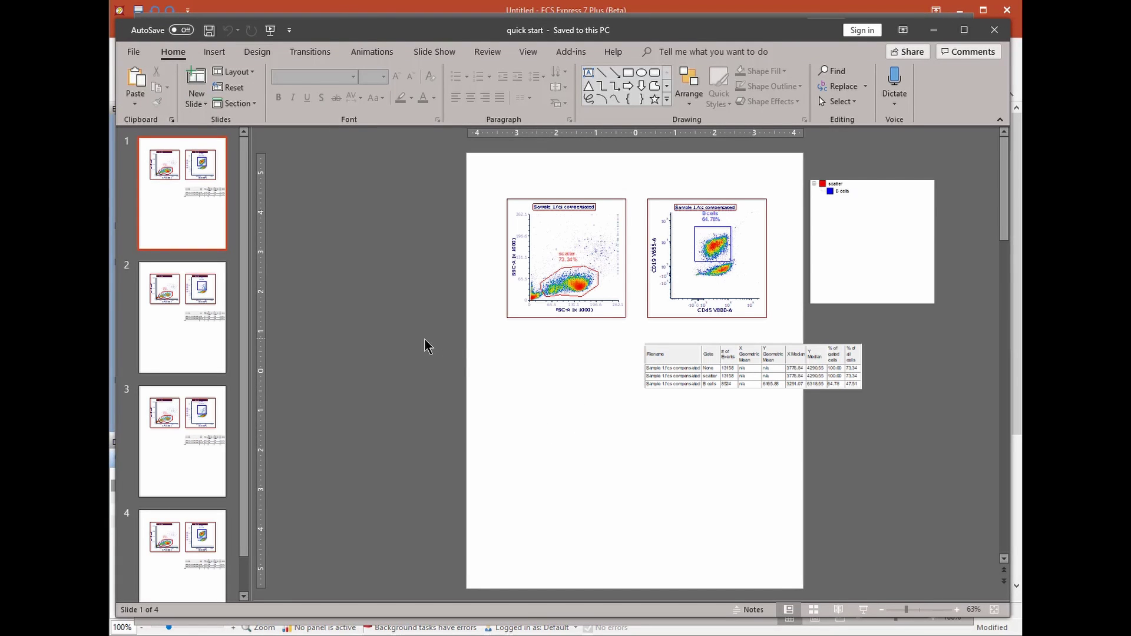
# On slide 4, enlarge the Sample 4 scatter density plot and place it below the B cells plot
pyautogui.click(171, 338)
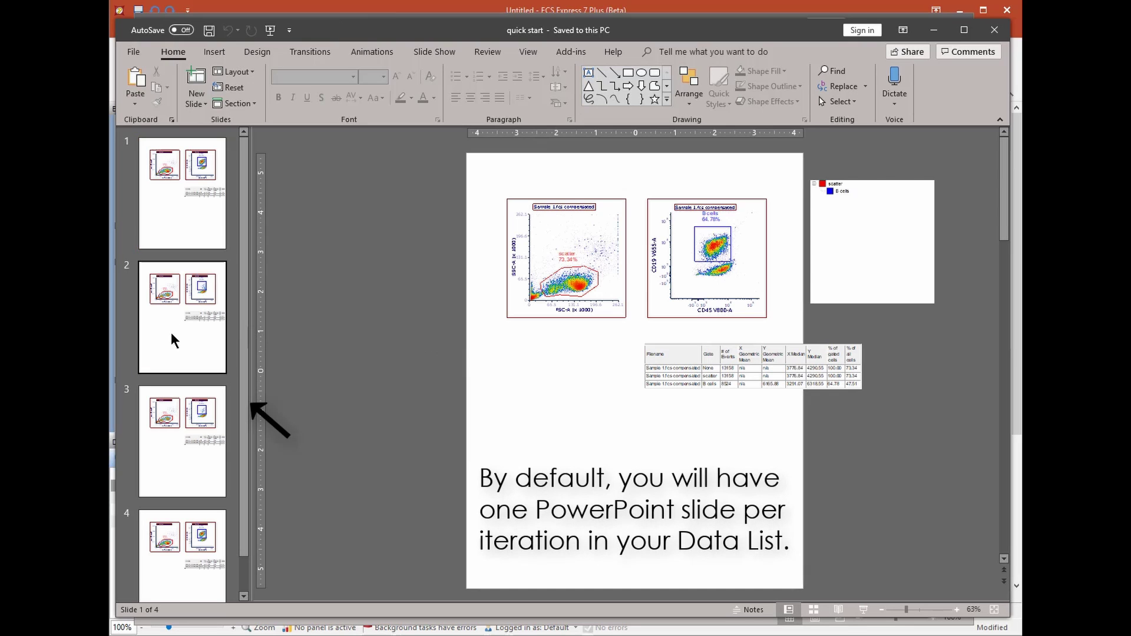
pyautogui.click(175, 430)
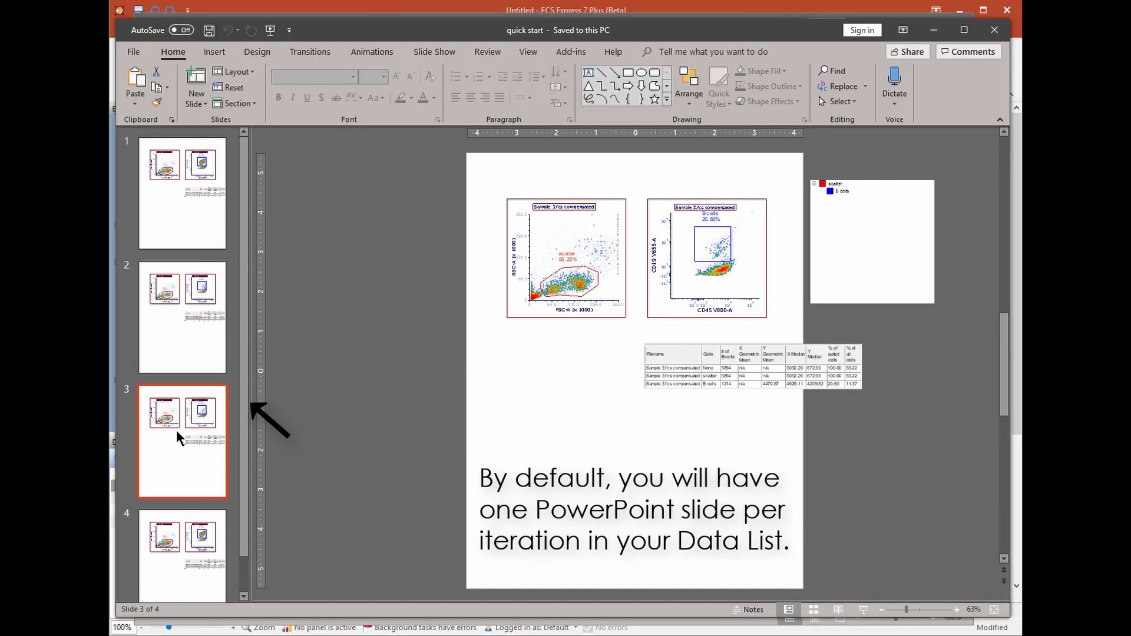
pyautogui.click(187, 530)
pyautogui.click(512, 317)
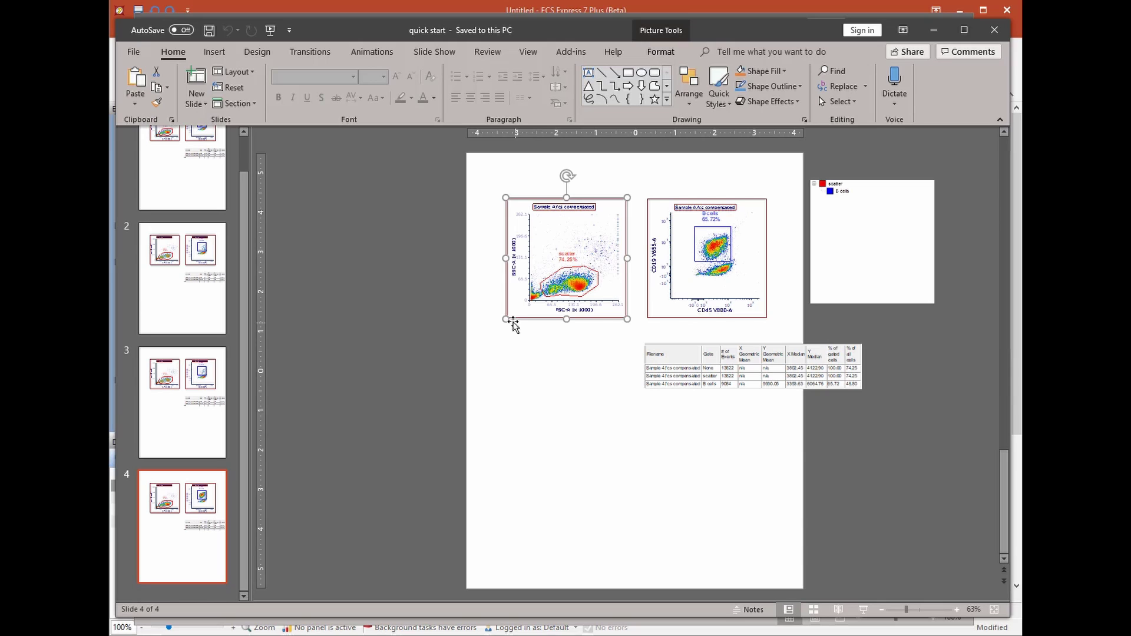
pyautogui.moveTo(511, 319); pyautogui.dragTo(453, 353)
pyautogui.moveTo(564, 224); pyautogui.dragTo(584, 359)
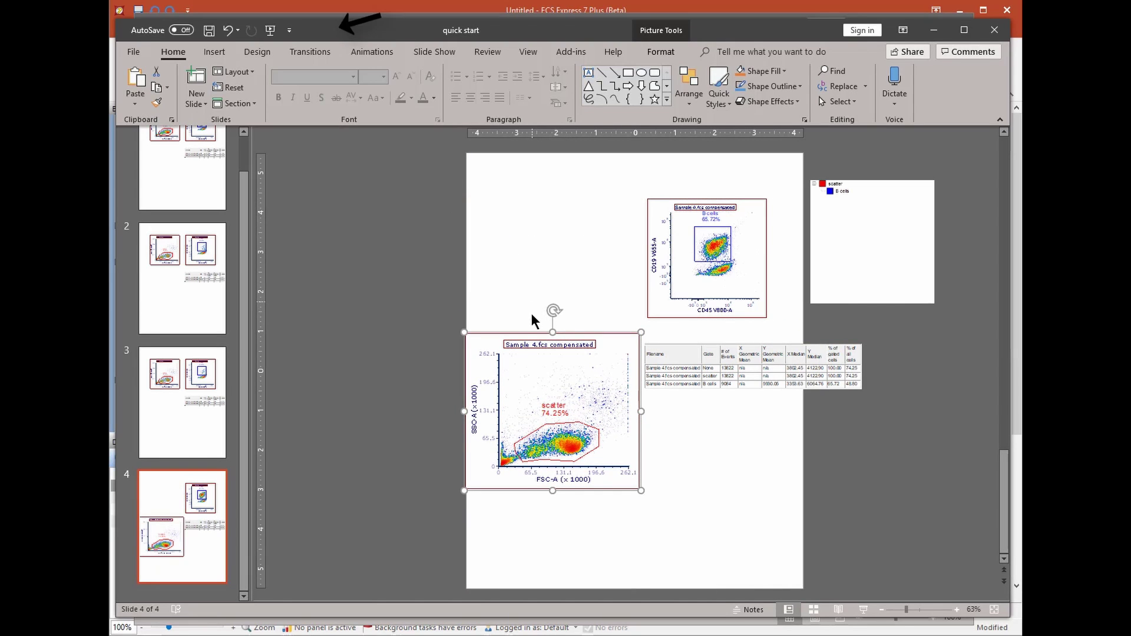